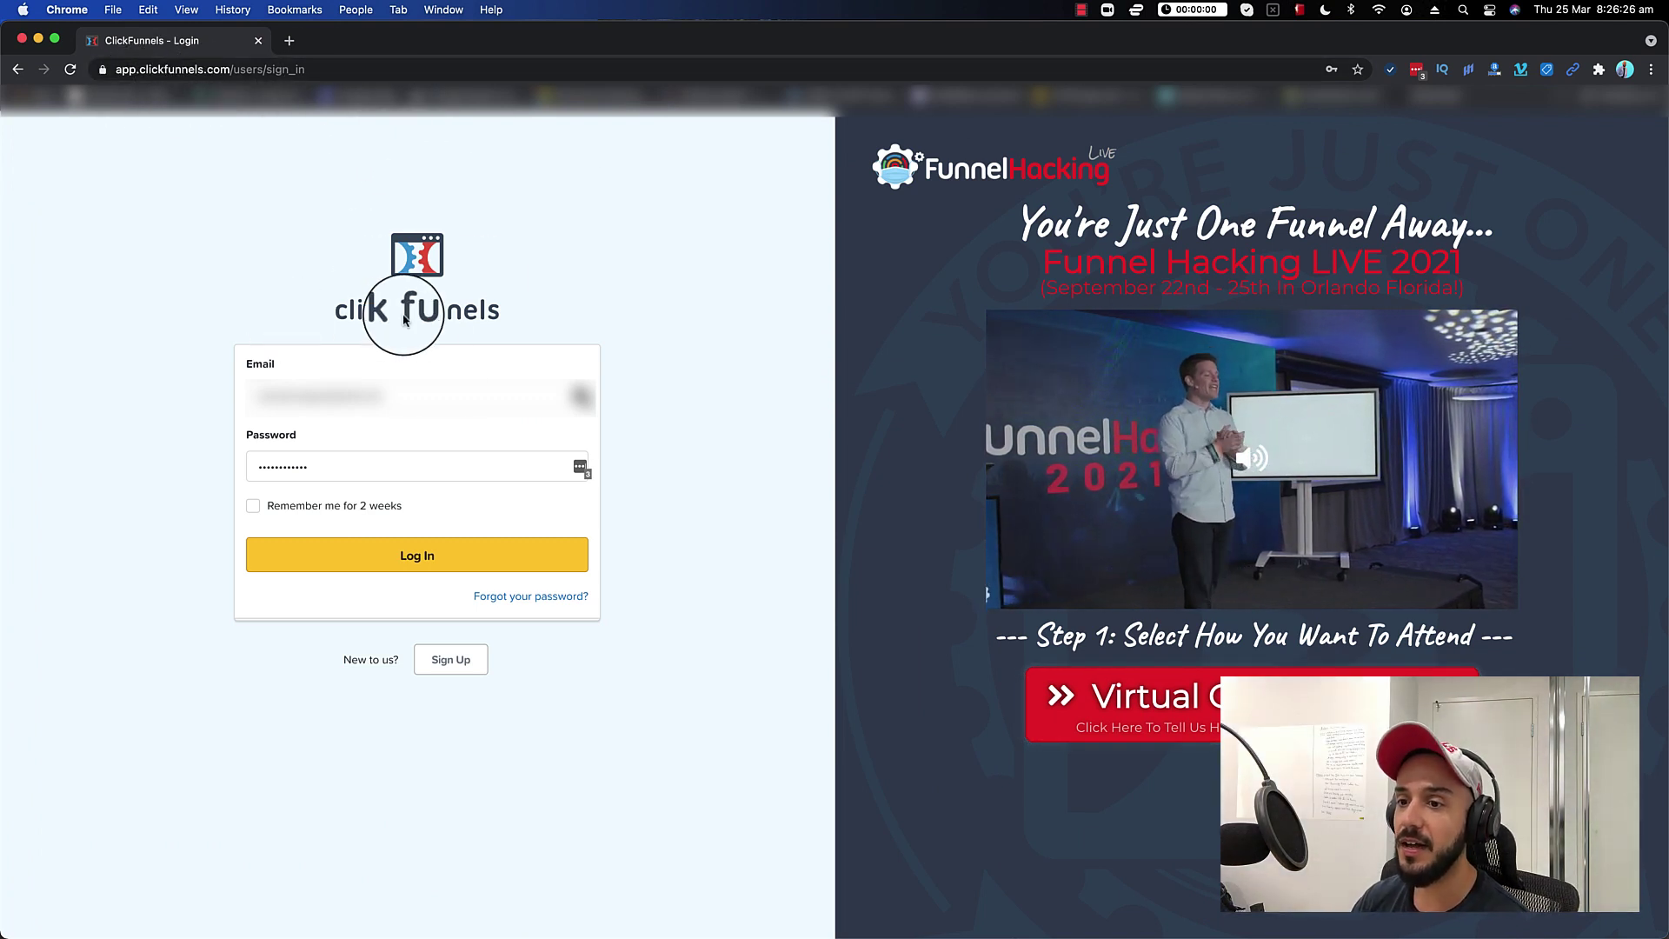
Sign in to ClickFunnels with the LastPass-saved login
click(578, 395)
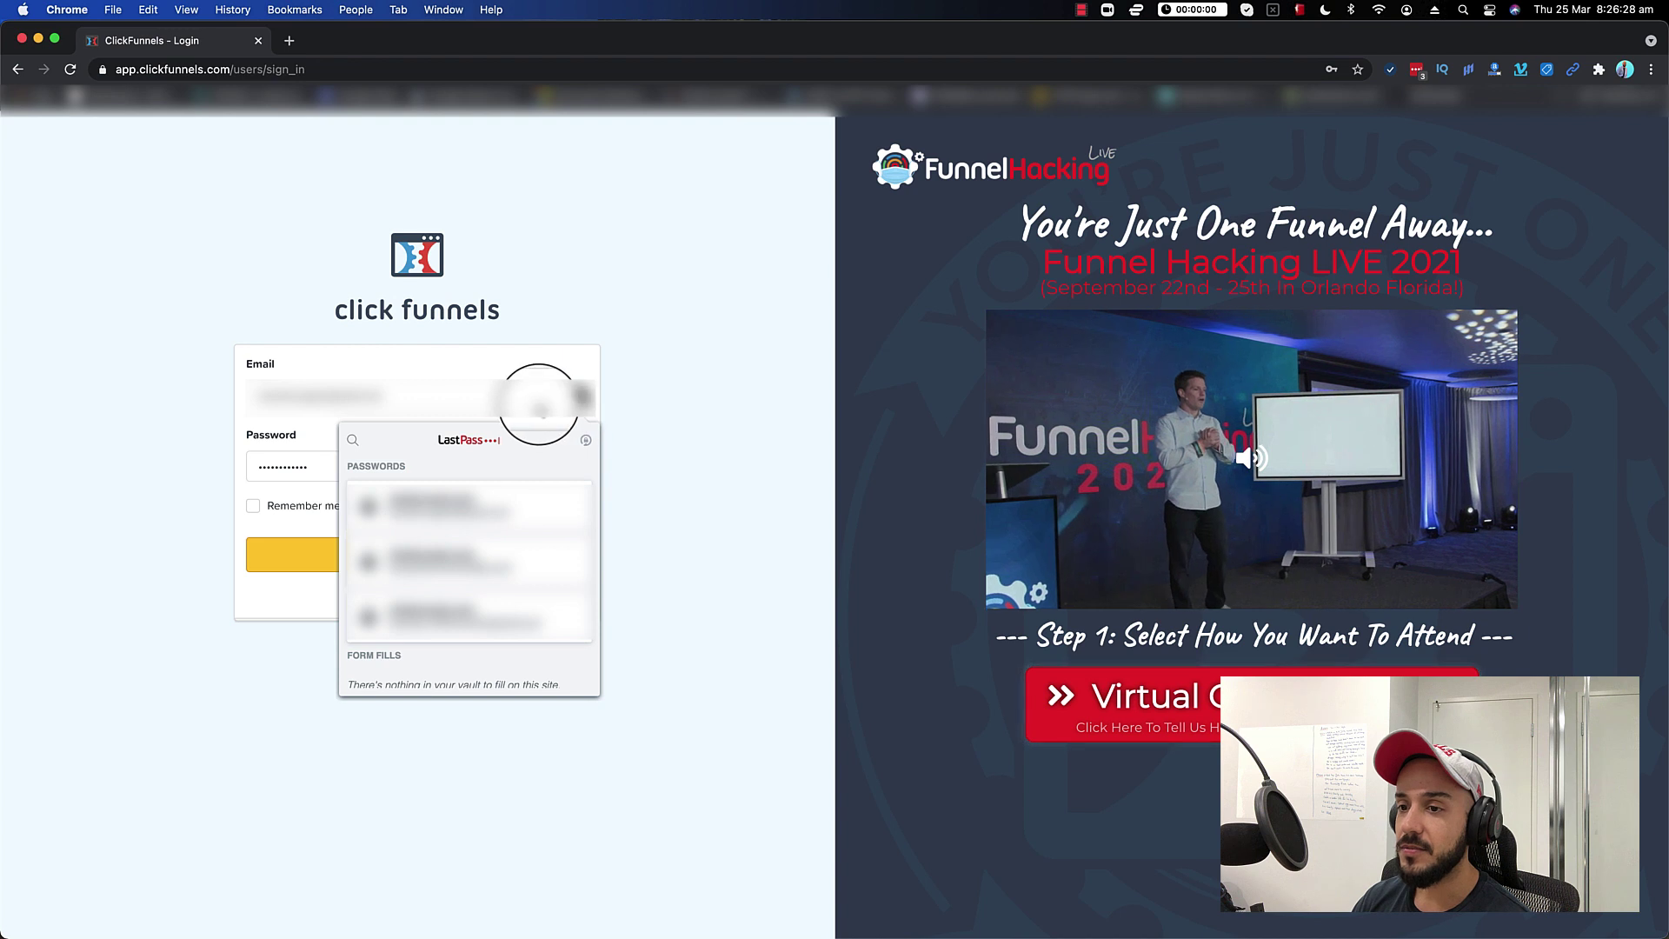
click(403, 564)
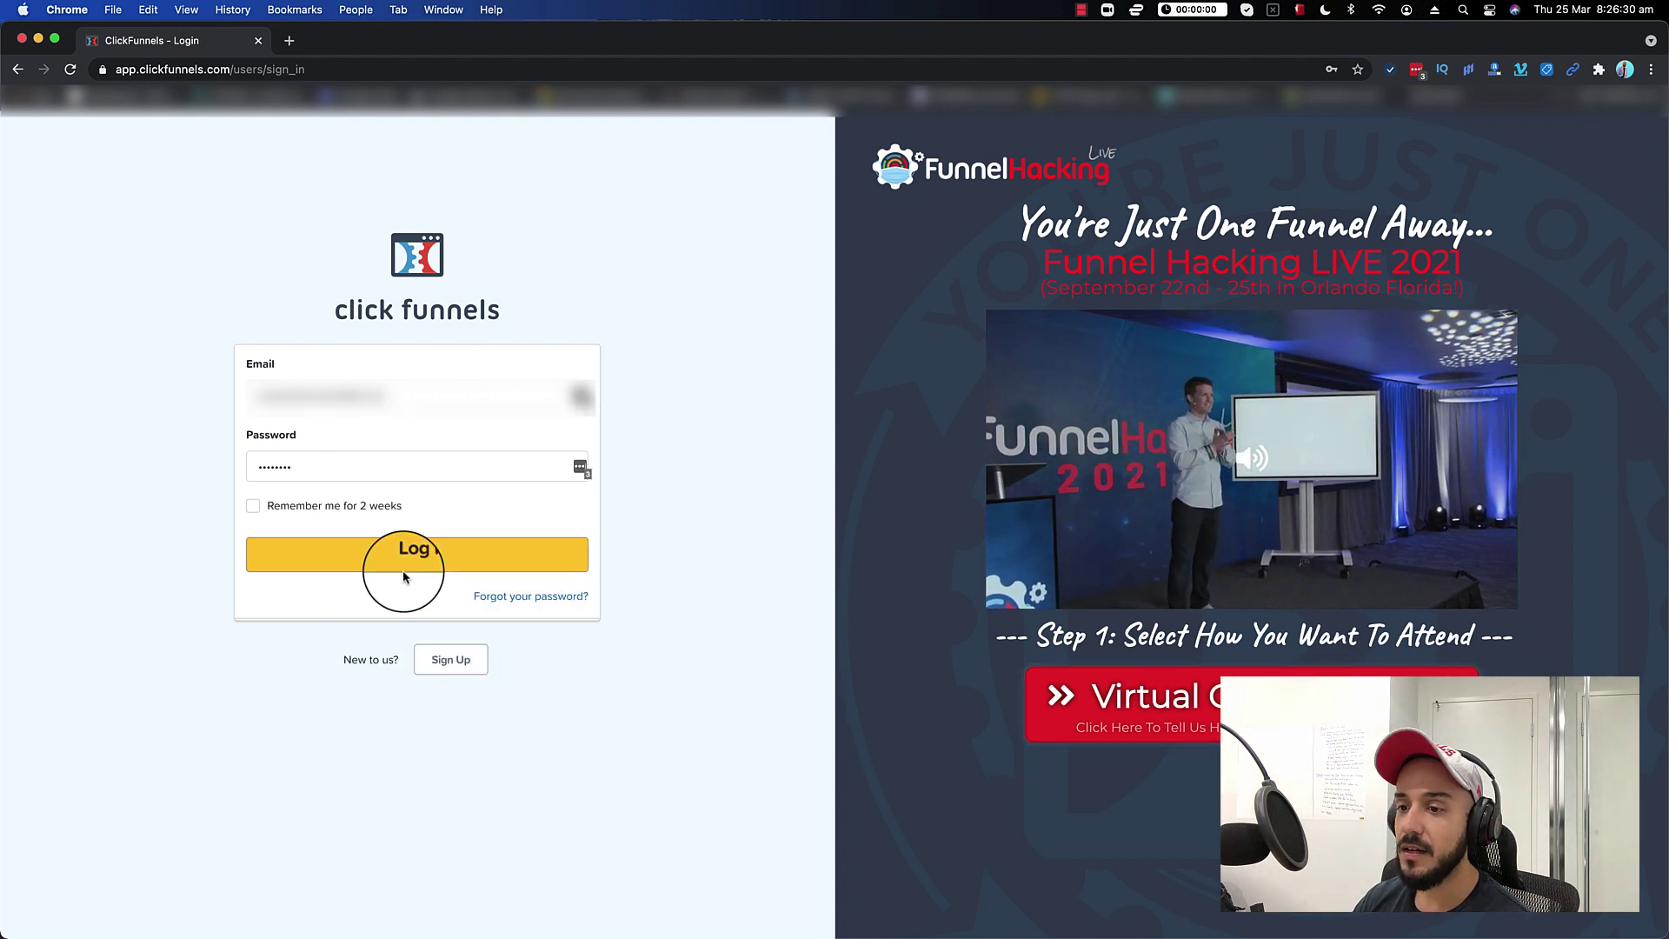
click(393, 557)
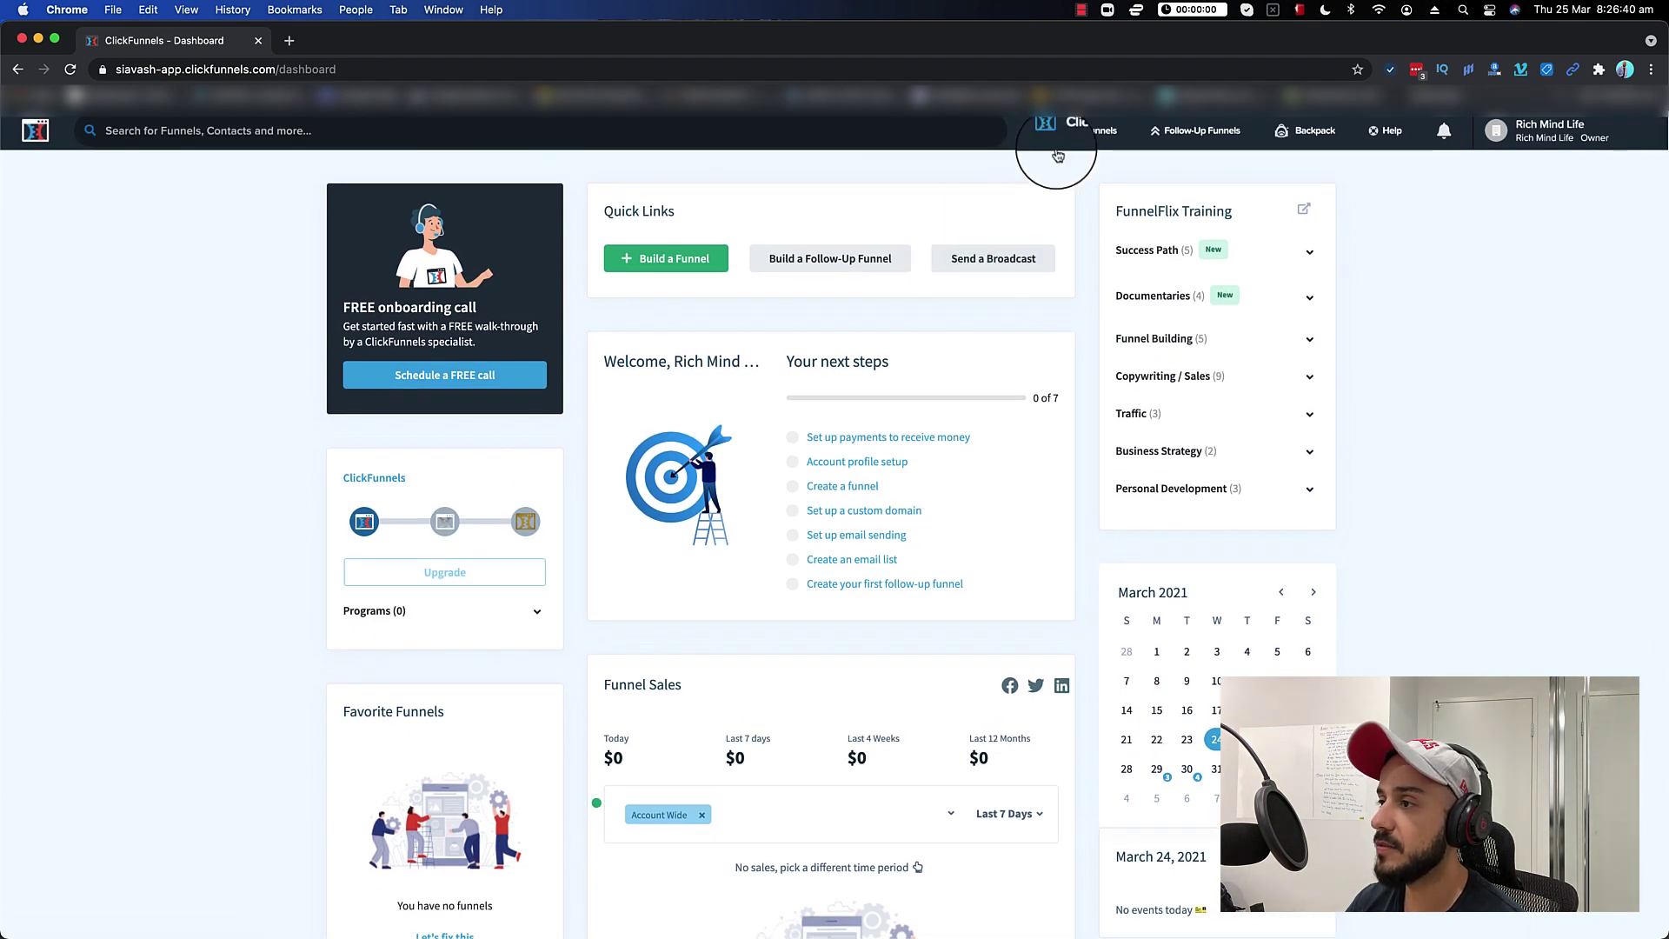
Open the account dropdown from the profile name on the dashboard
scroll(782, 269, down, 3)
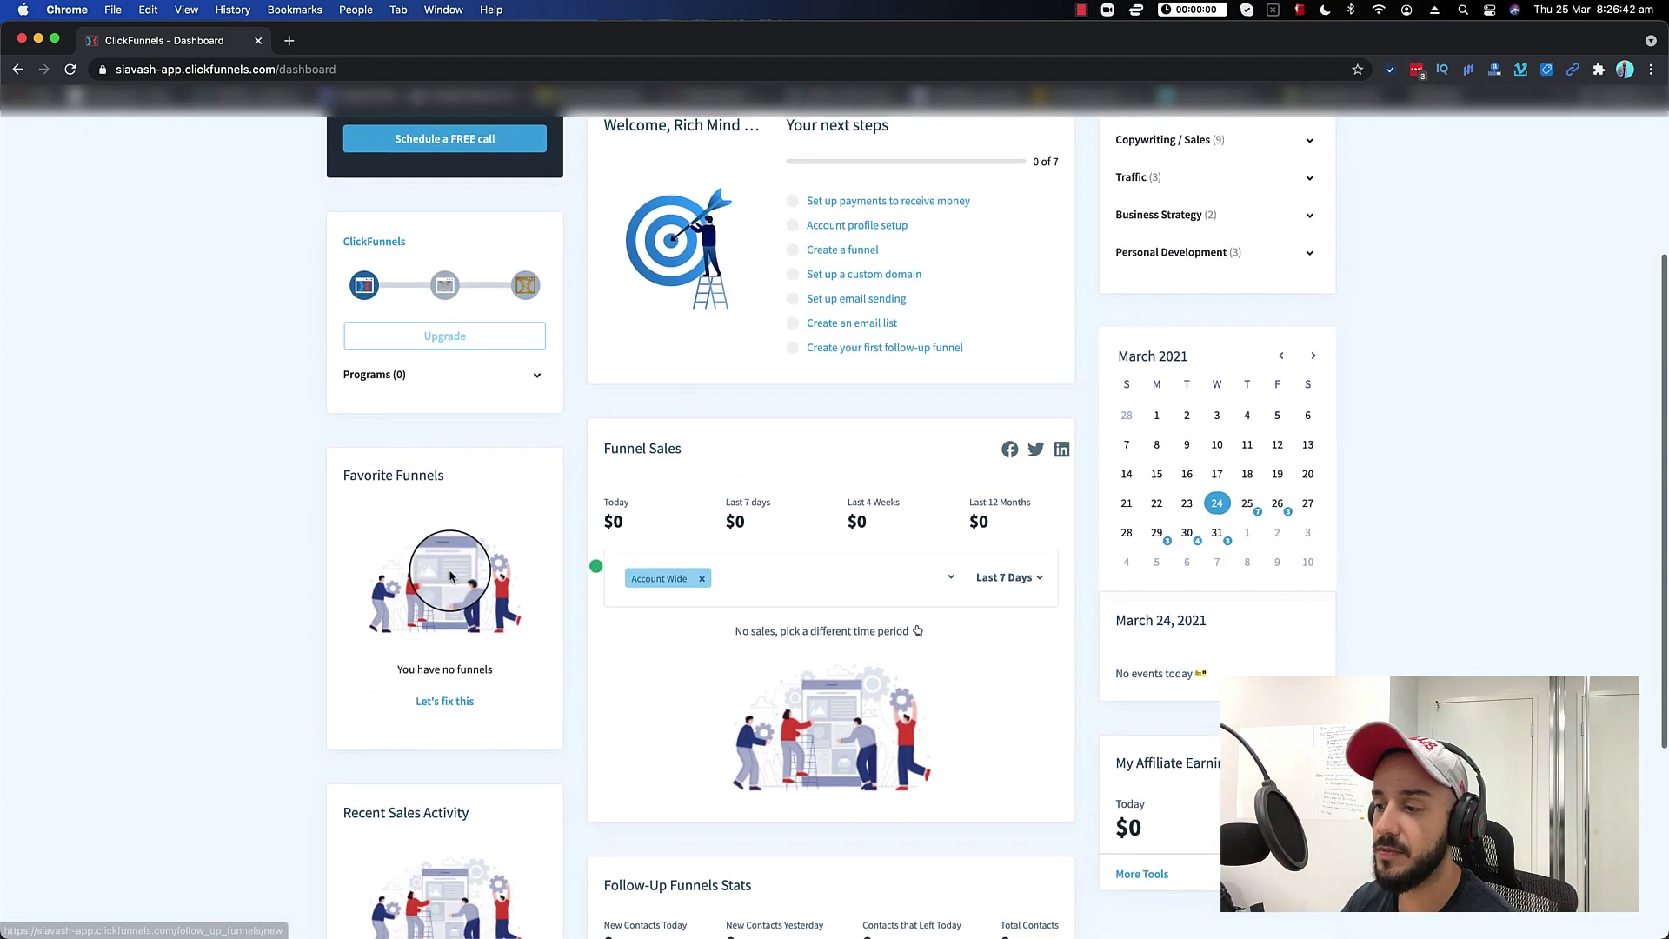
scroll(444, 546, down, 2)
scroll(700, 540, up, 5)
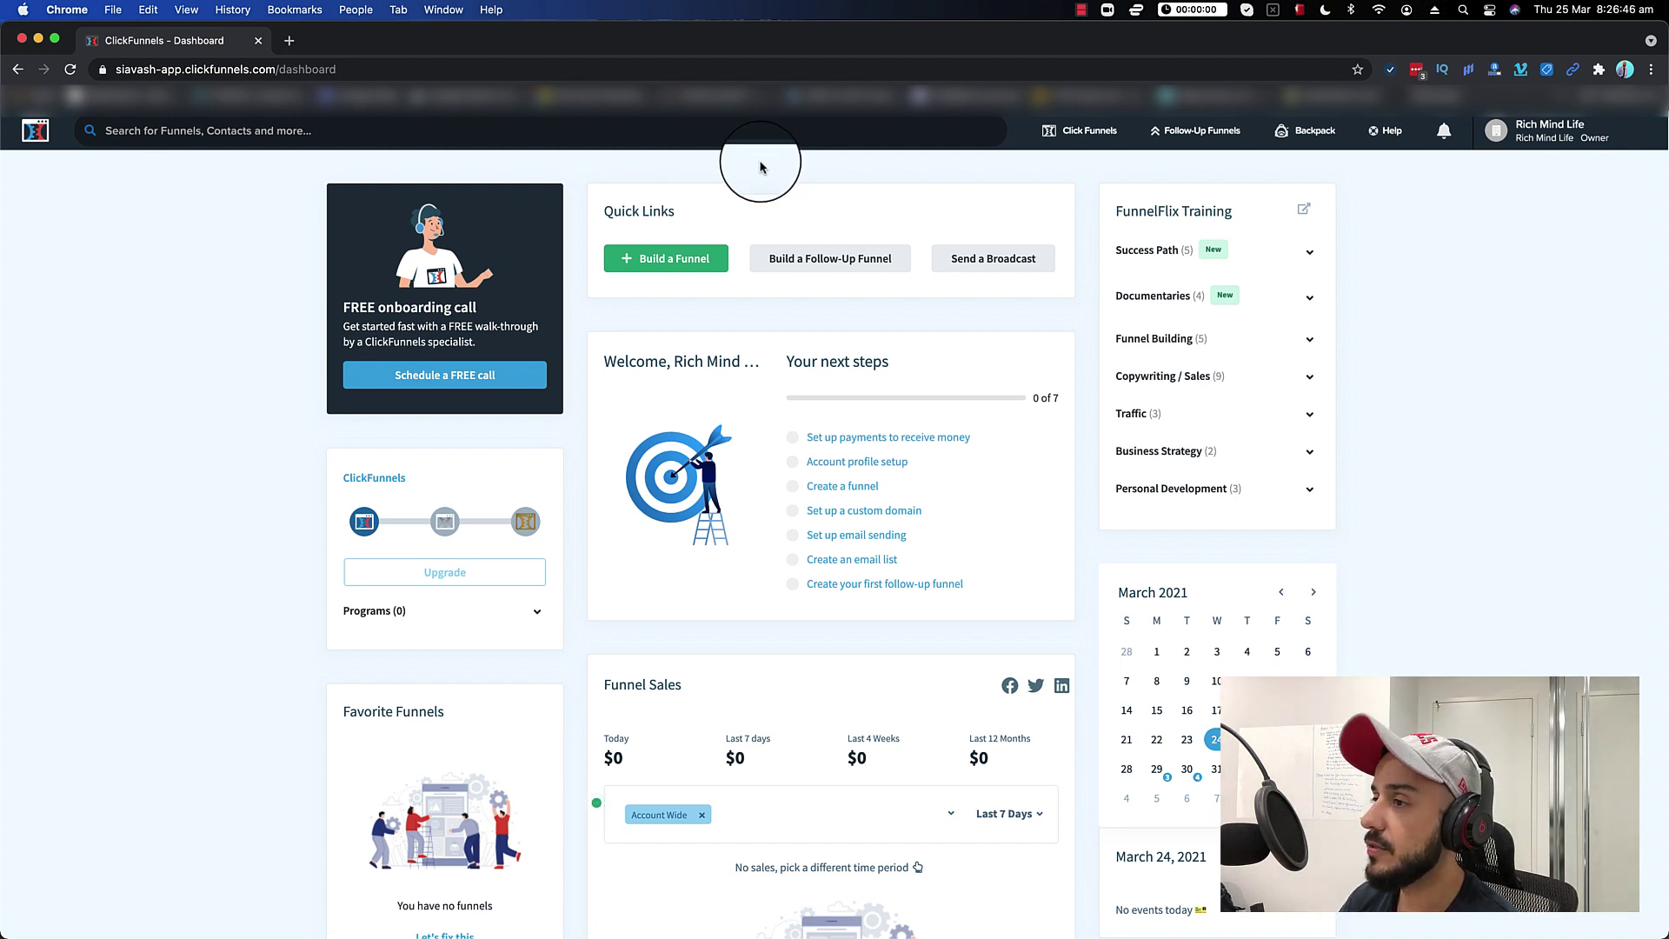
click(1541, 133)
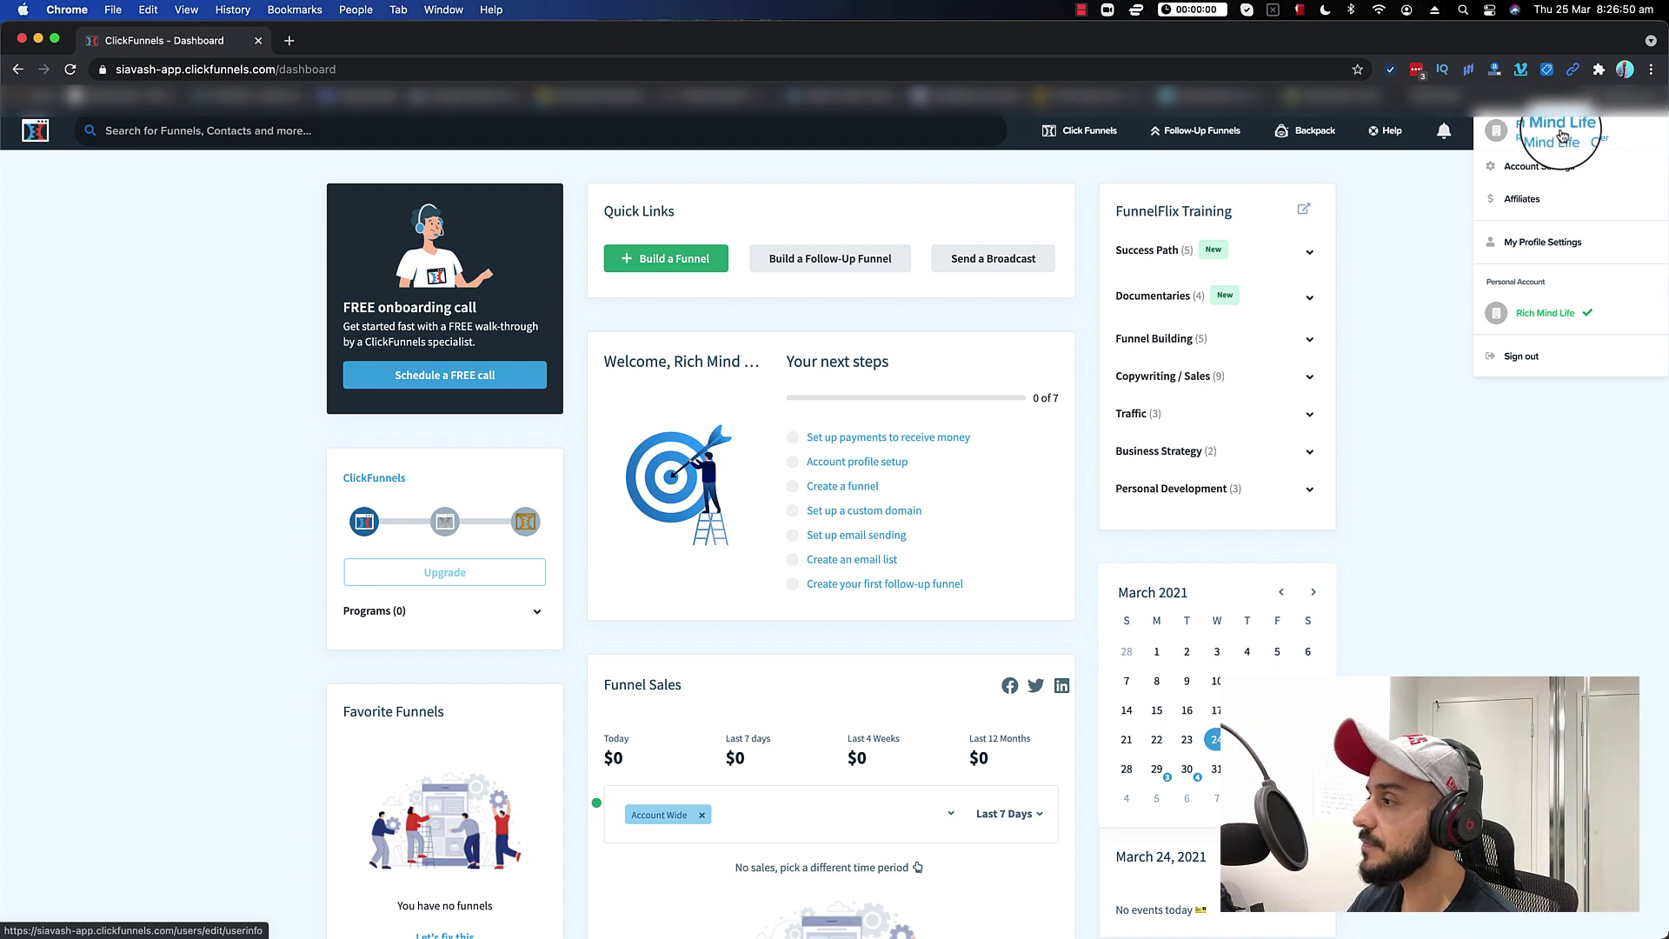
Go to Account Settings and open the Integrations page of connected APIs
click(1521, 176)
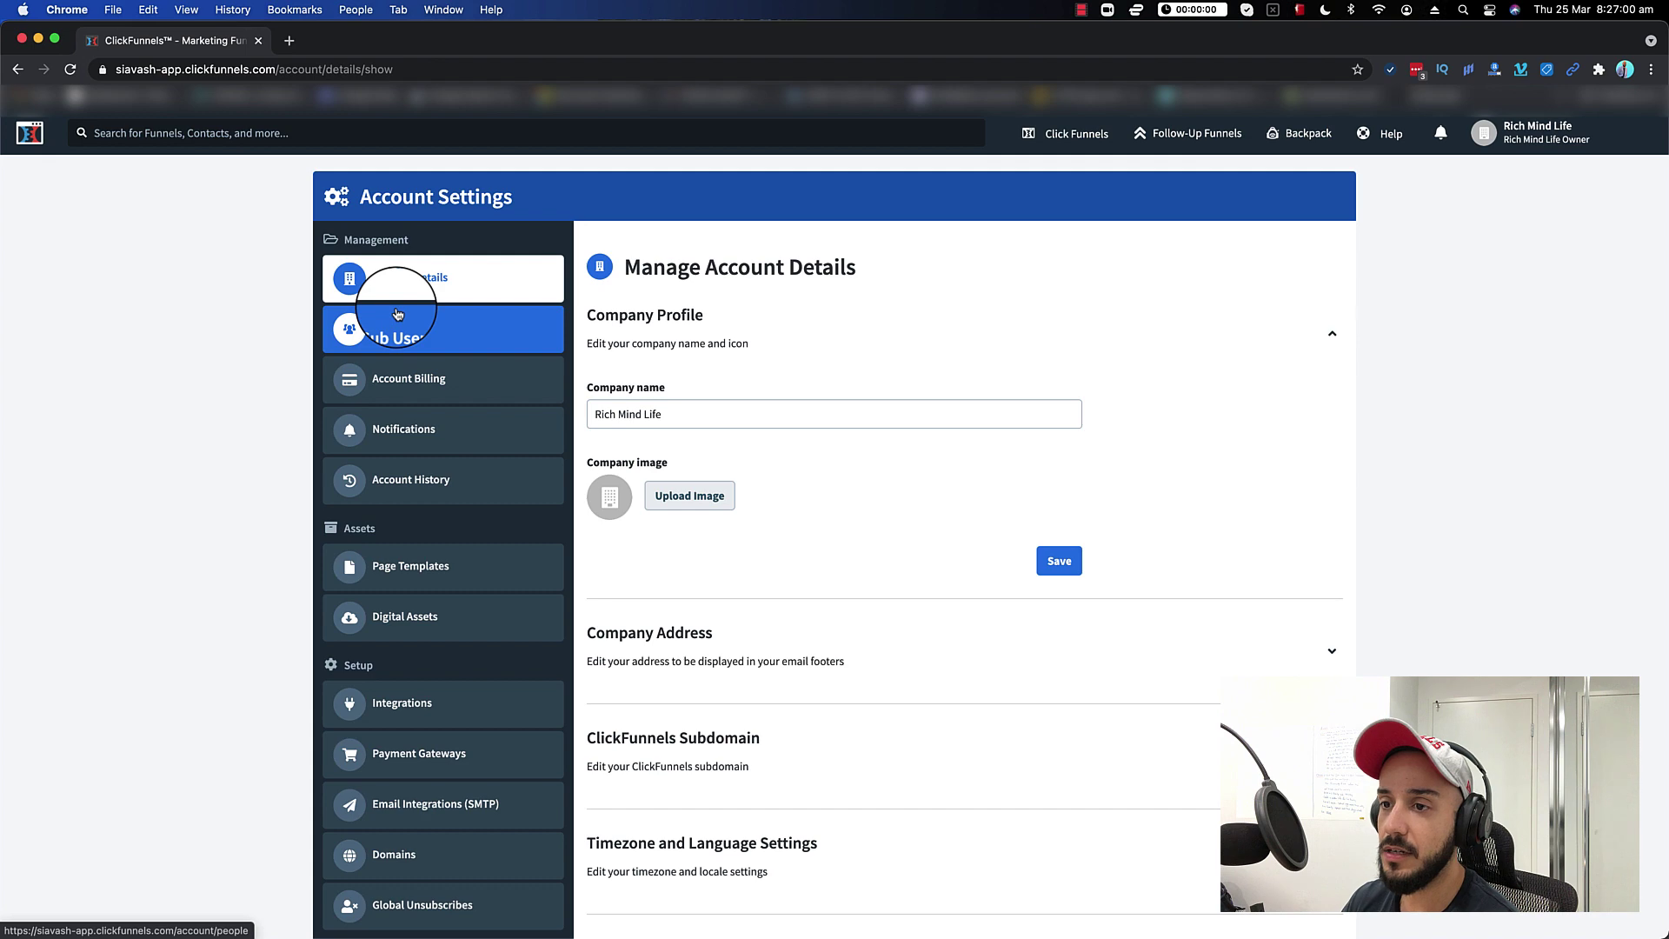
scroll(397, 314, down, 4)
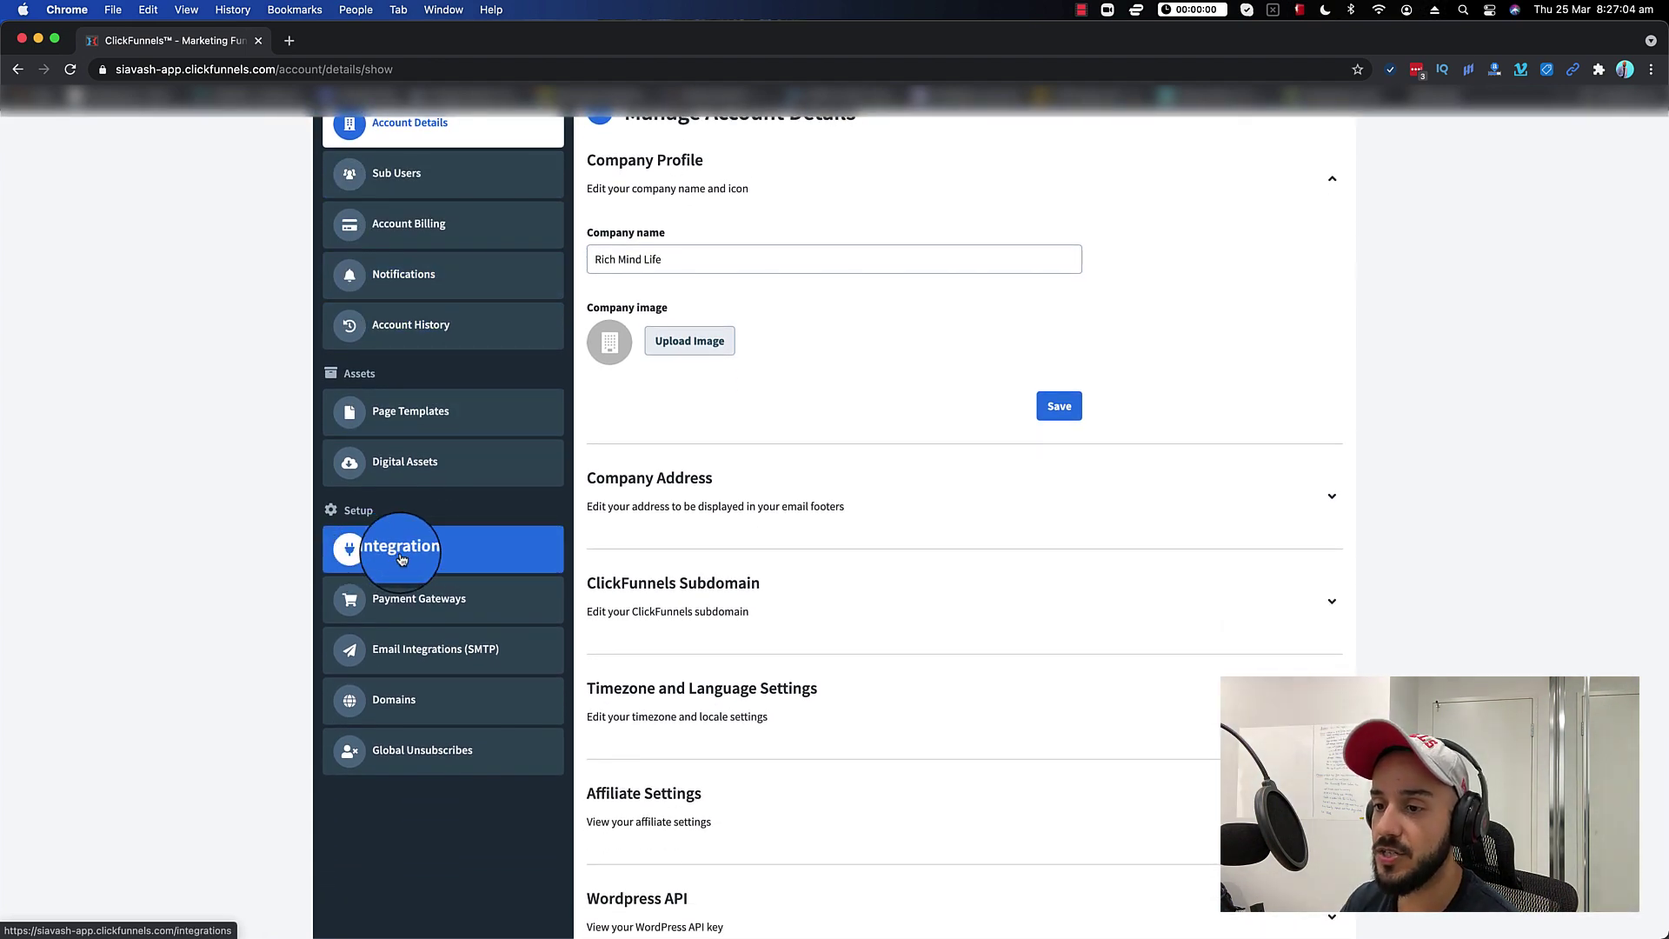
click(402, 557)
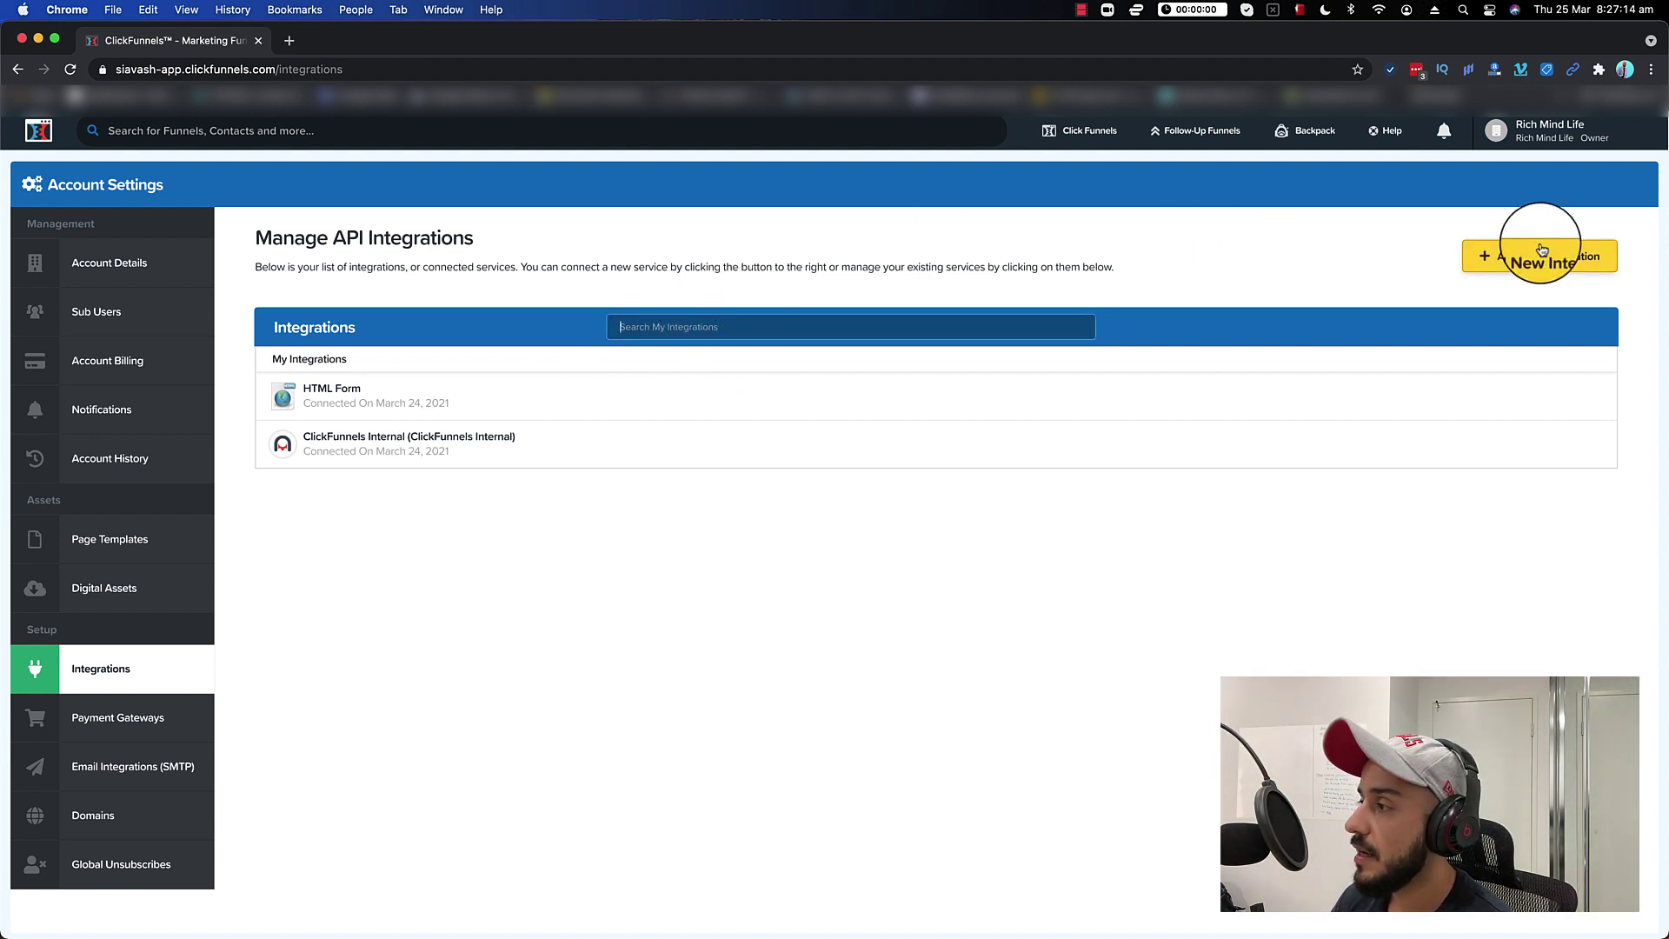
Add a new Aweber integration nicknamed 'My Aweber ClickFunnel integration'
click(1497, 263)
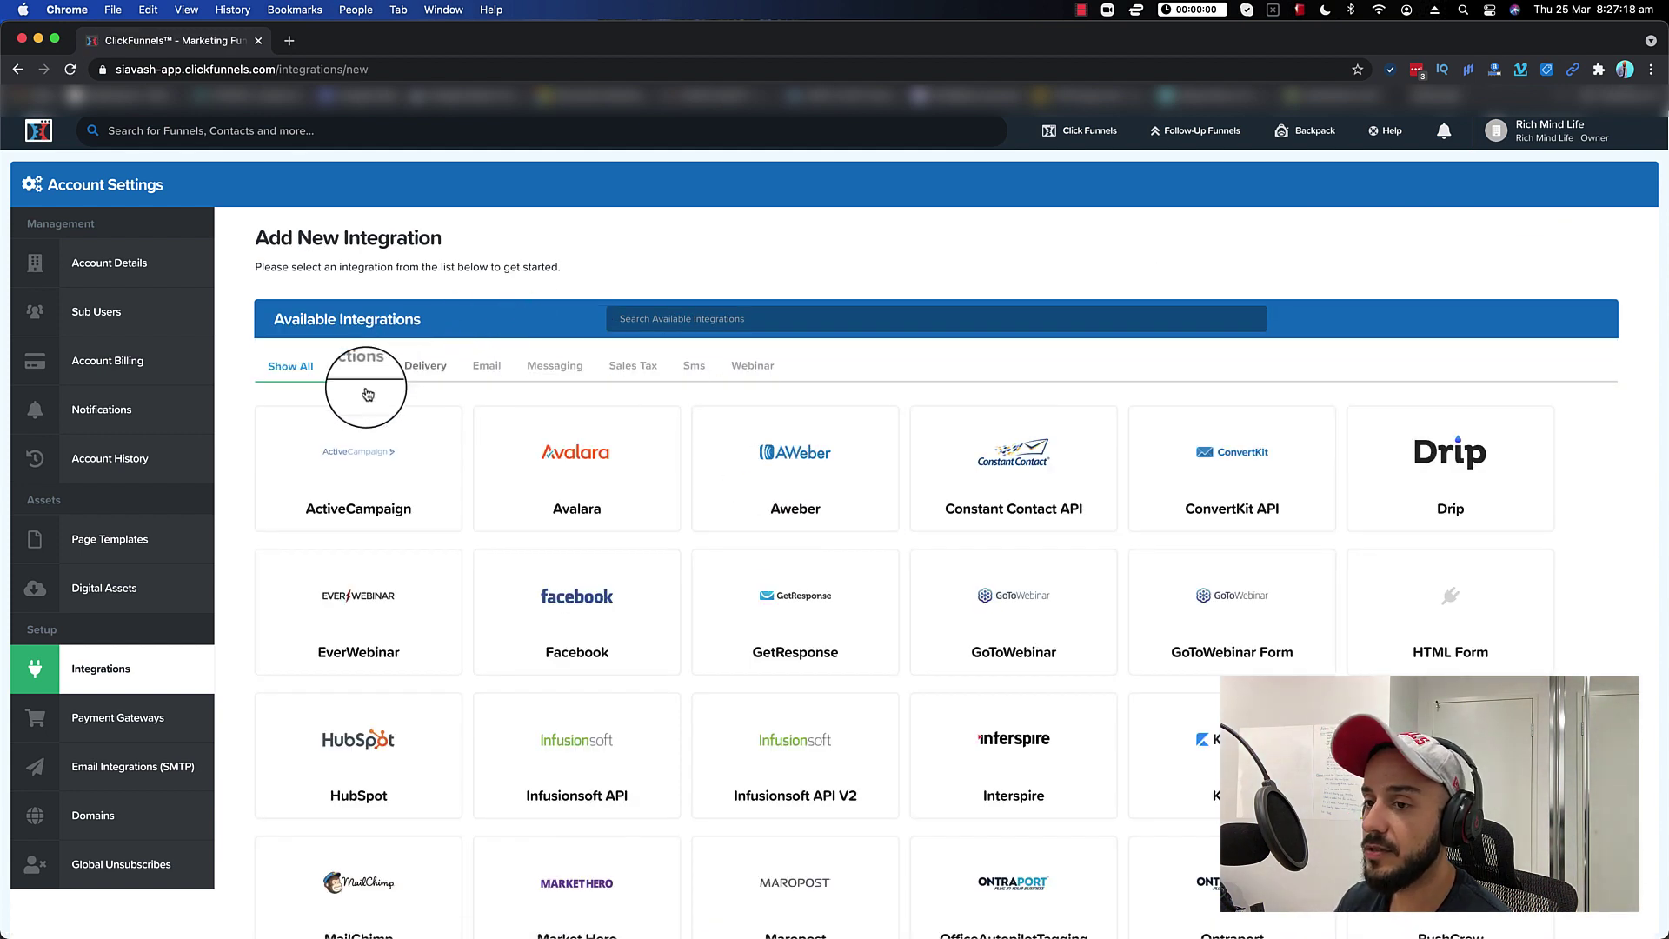
click(793, 487)
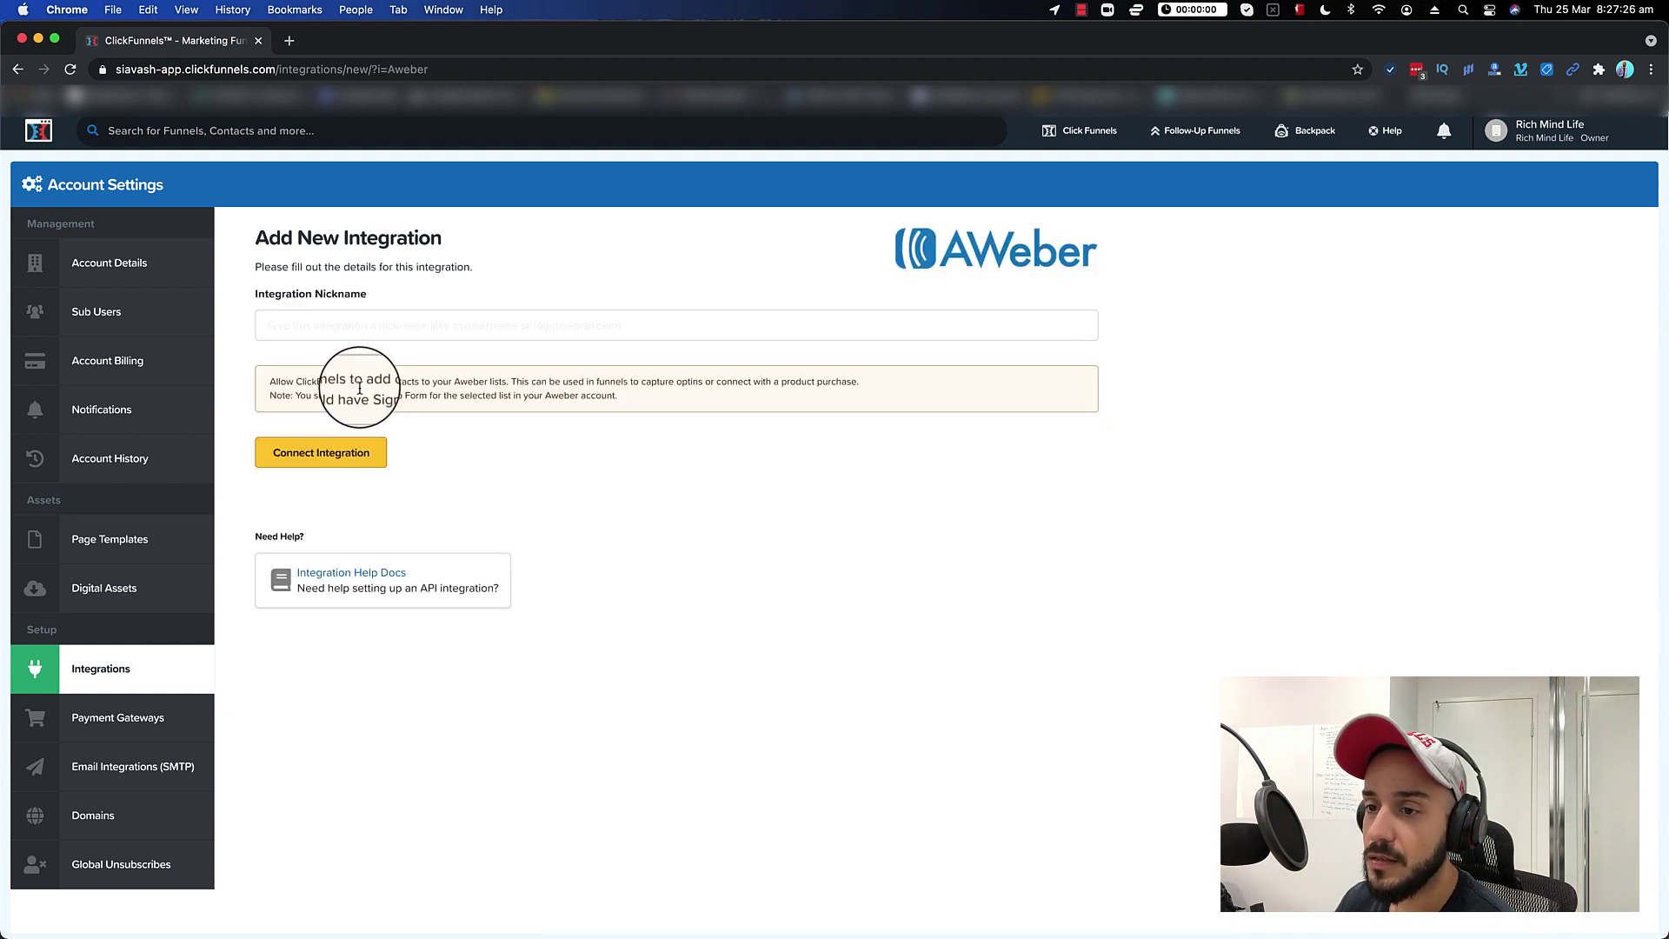
click(355, 324)
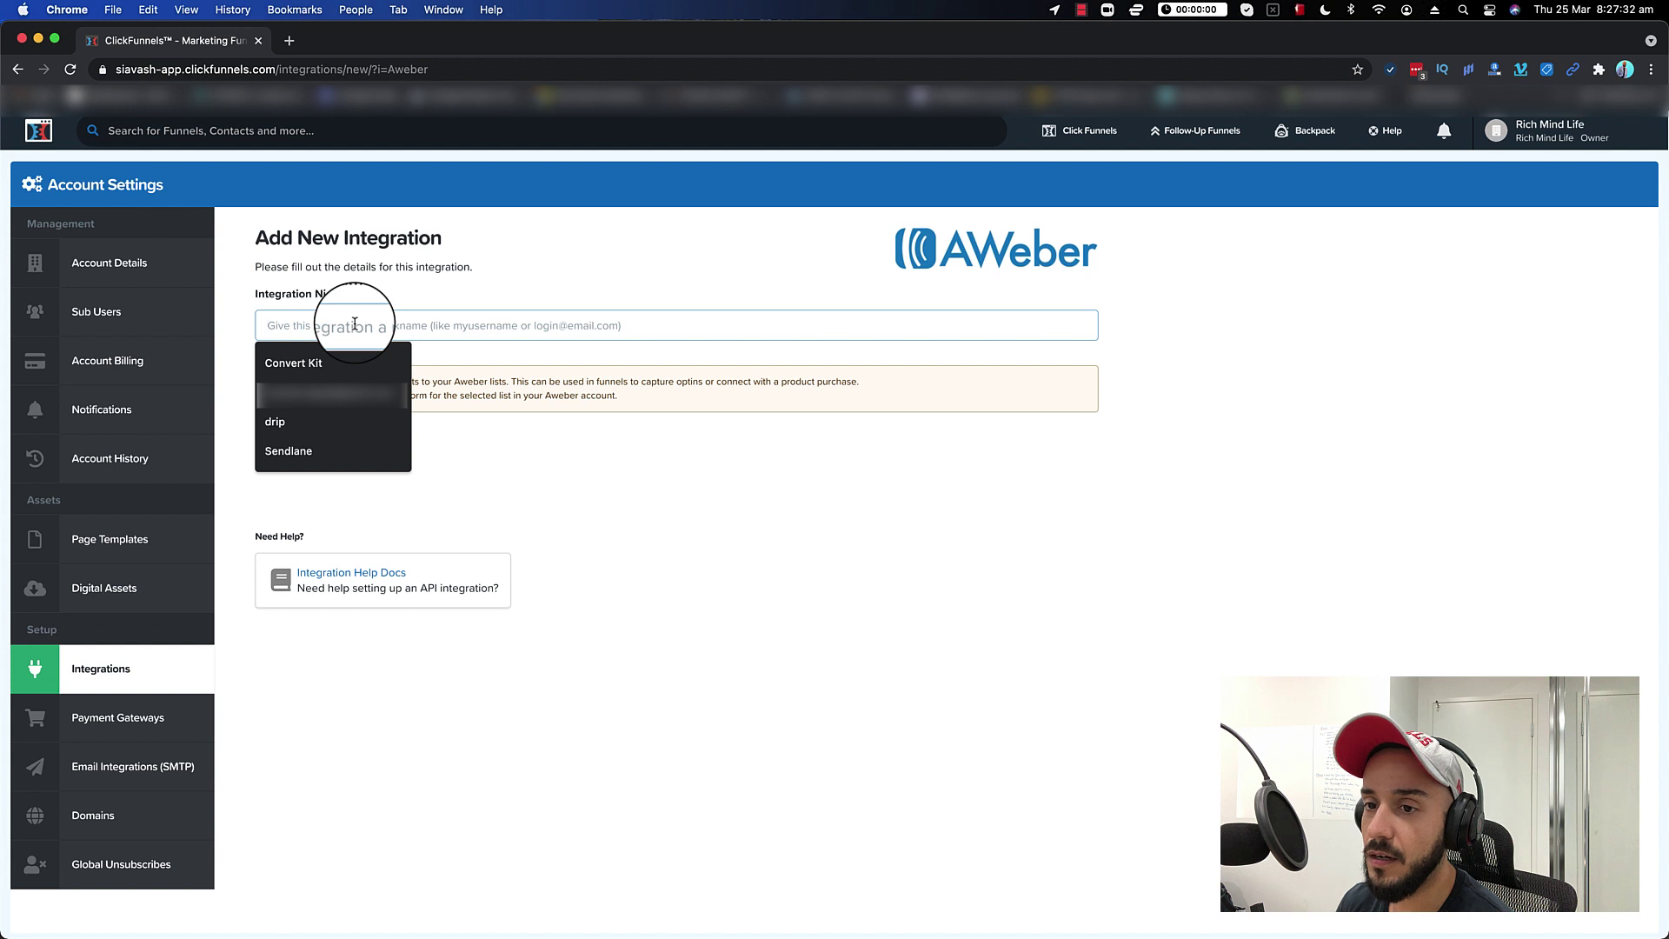
text(My)
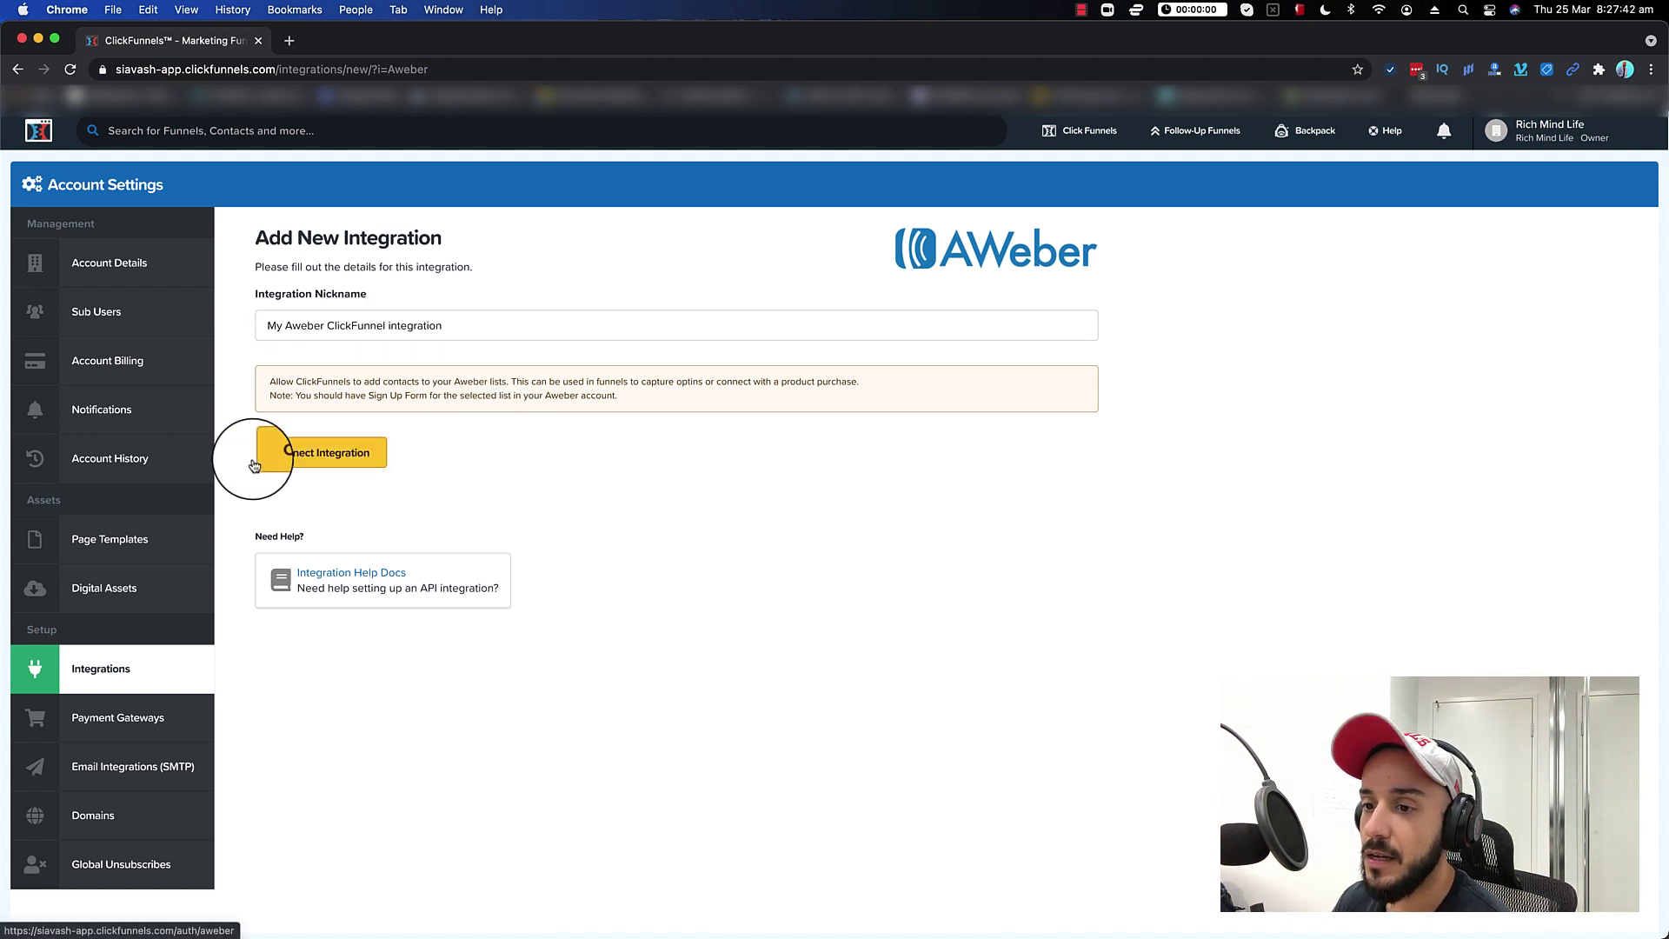
Connect the integration and allow ClickFunnels access on the AWeber authorization page
click(323, 462)
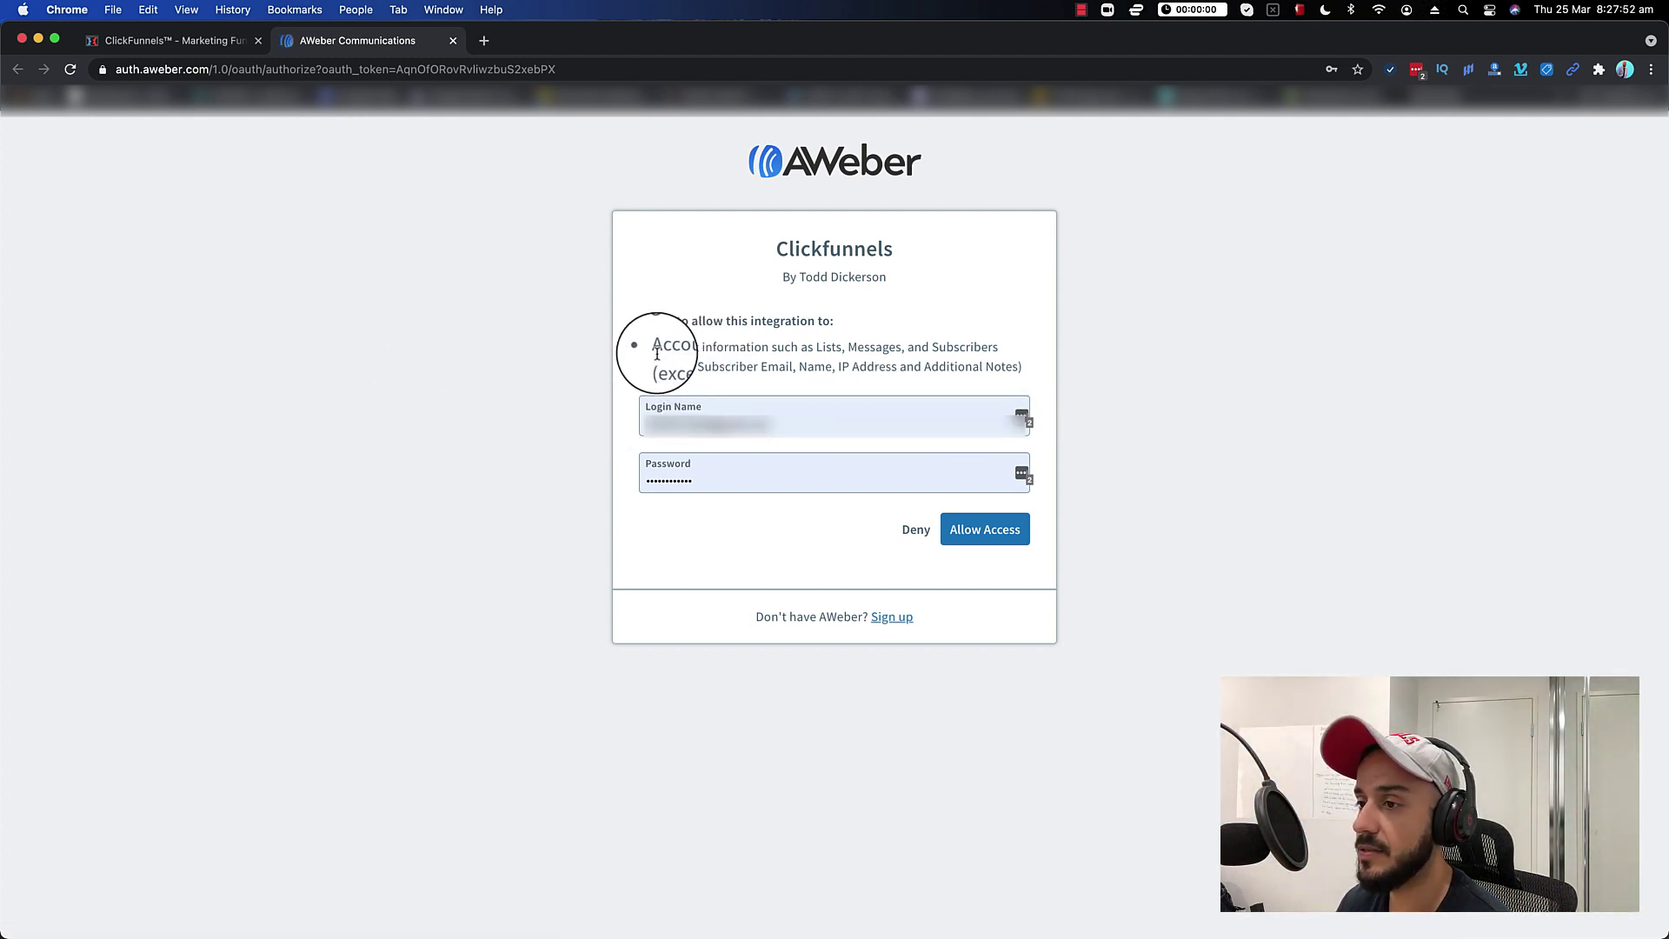
drag(658, 348, 759, 366)
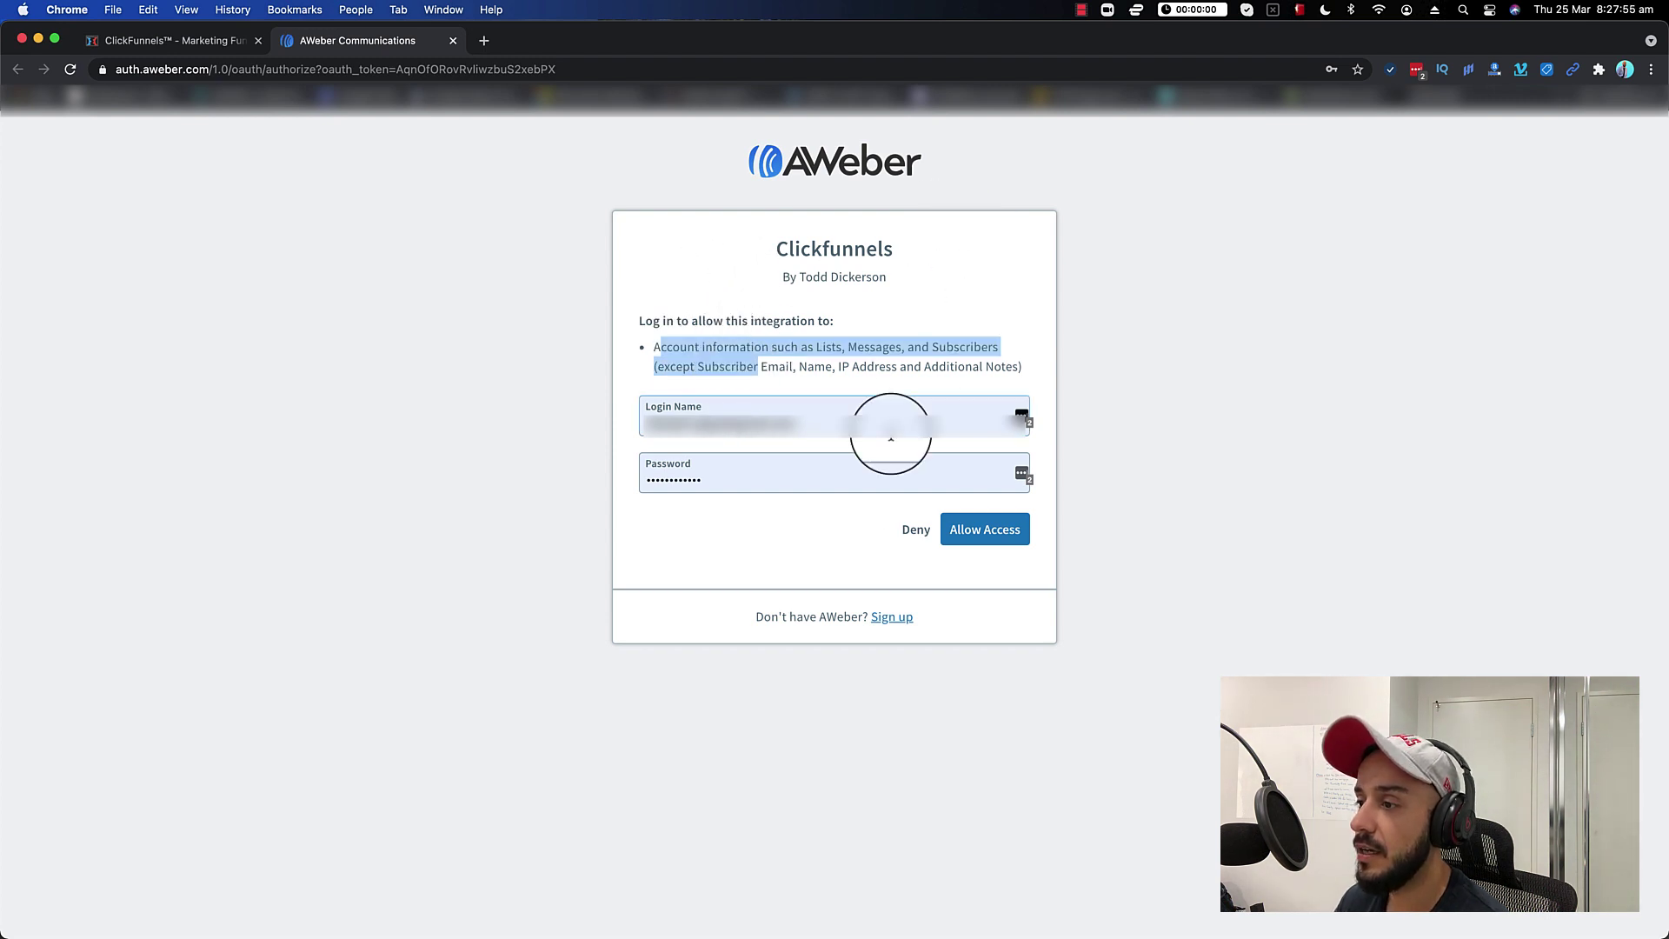
click(992, 537)
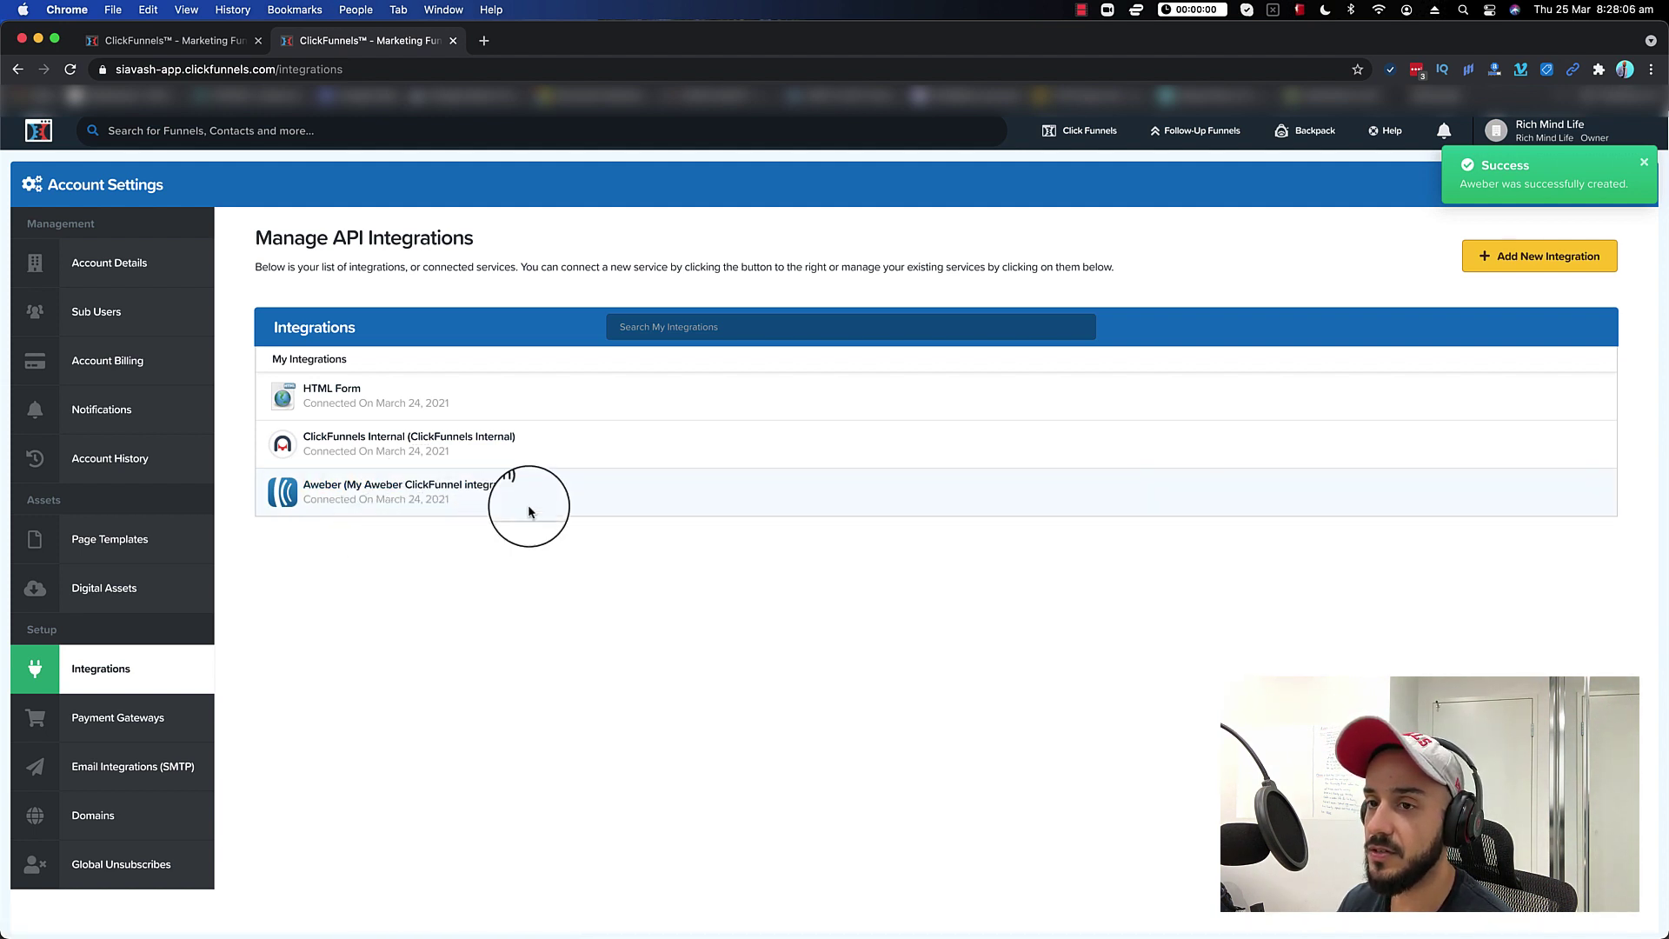
Build a new Collect Emails funnel named 'Email collector'
click(1645, 163)
click(1086, 131)
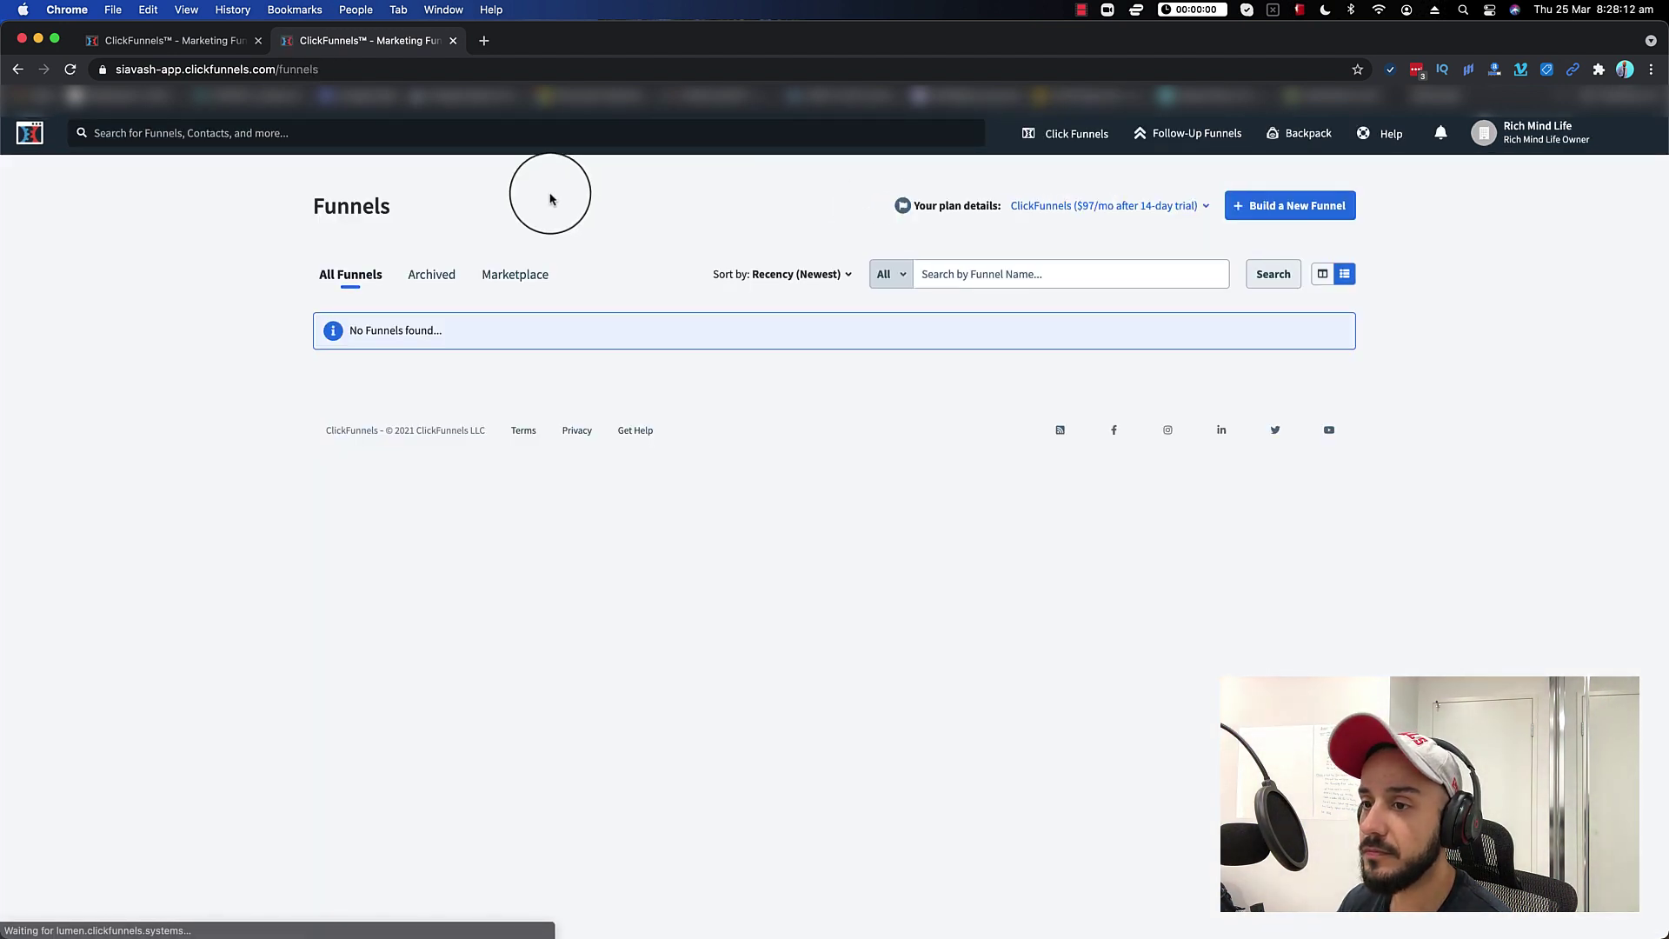
click(1295, 206)
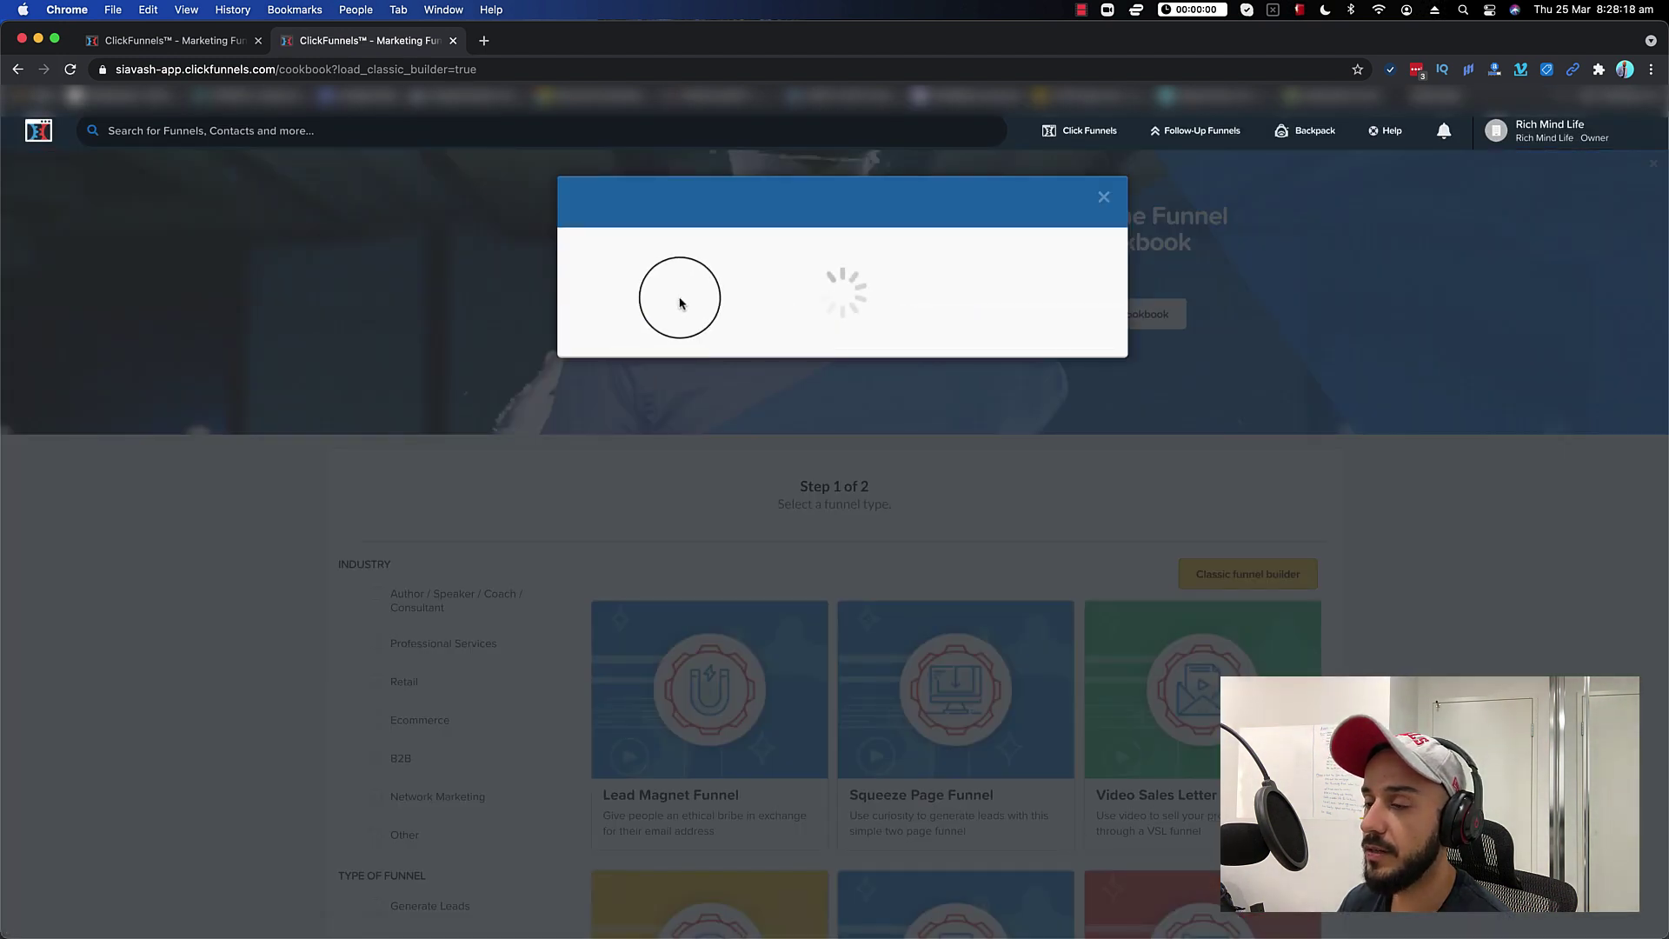
click(582, 426)
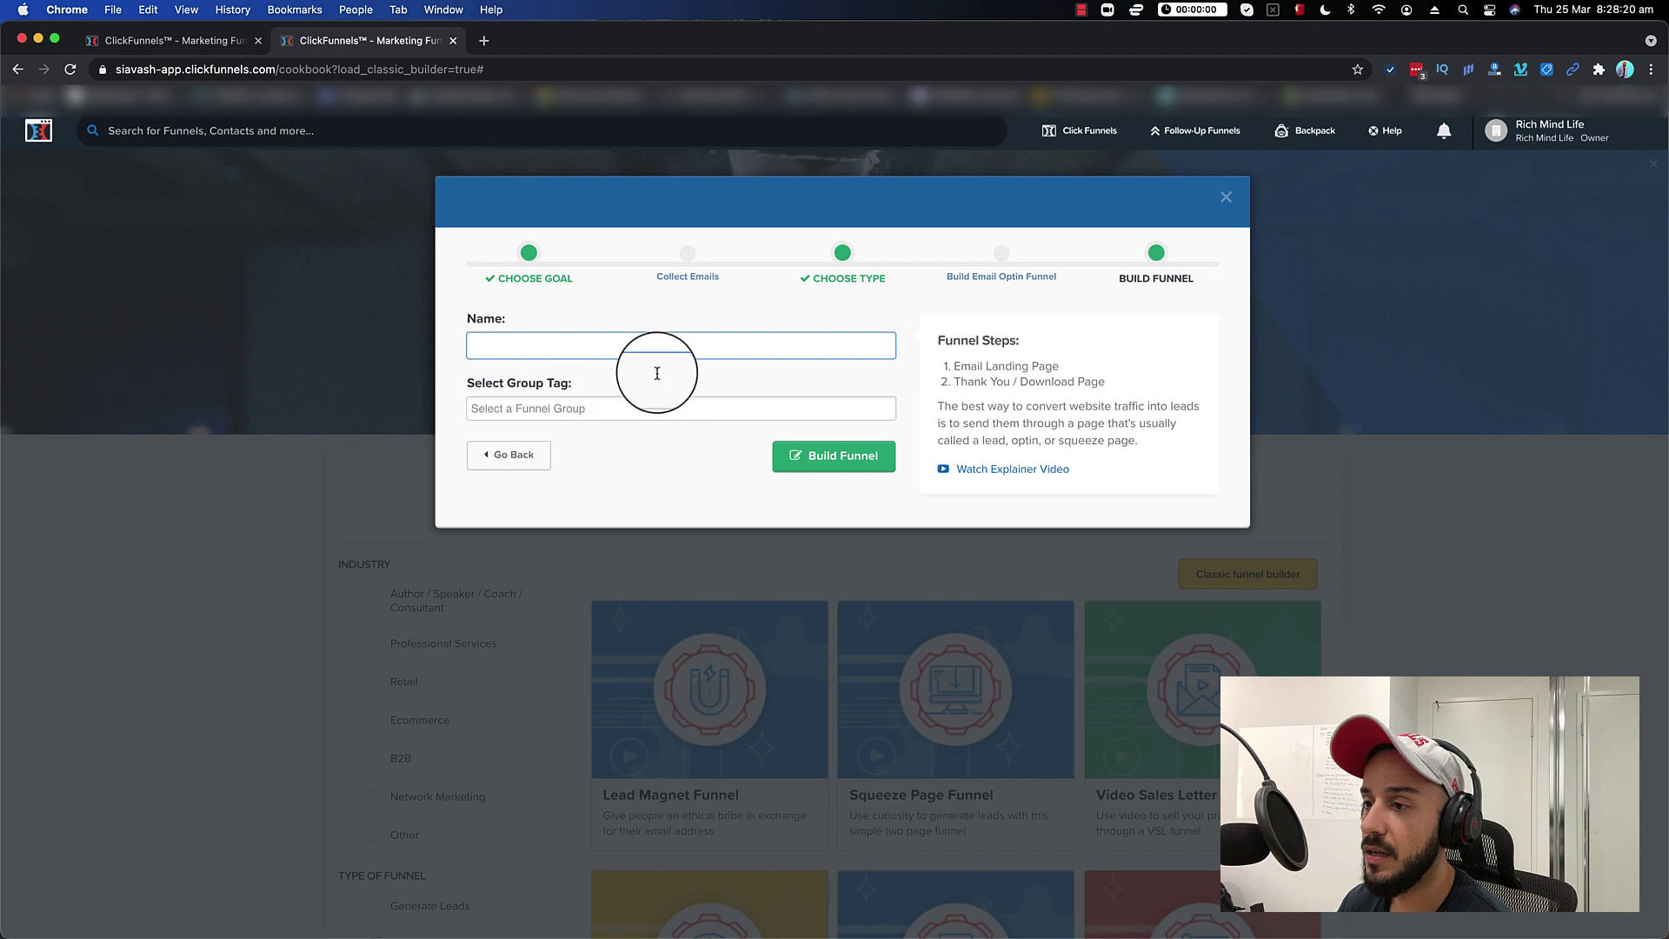
text(B)
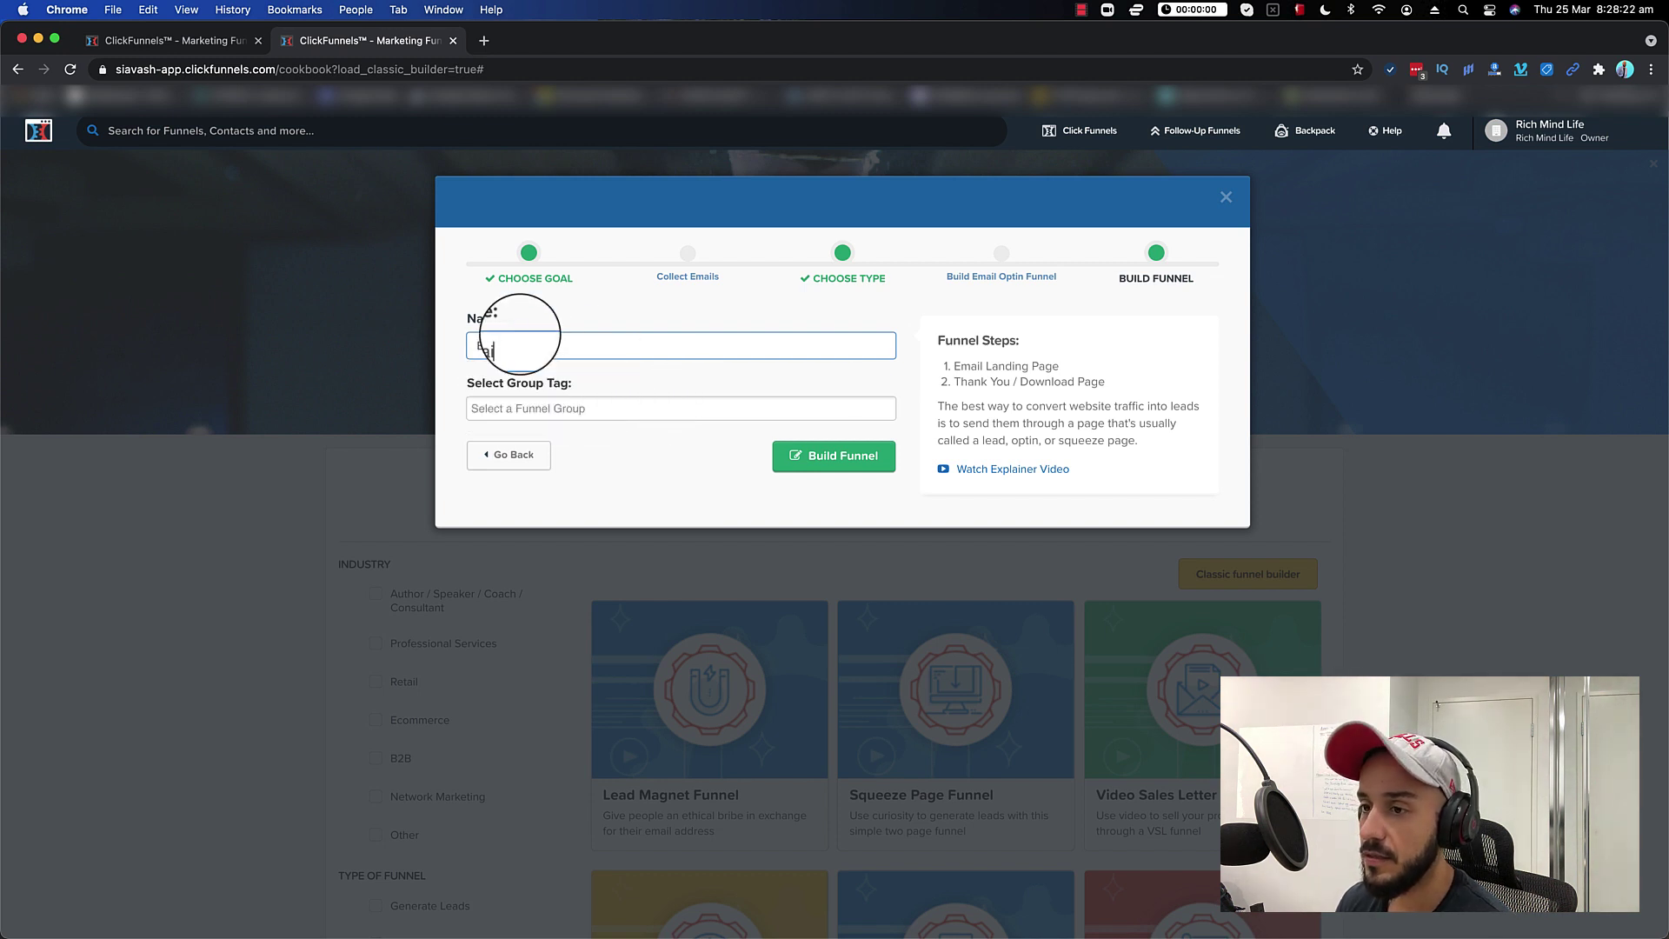
text(mail colled)
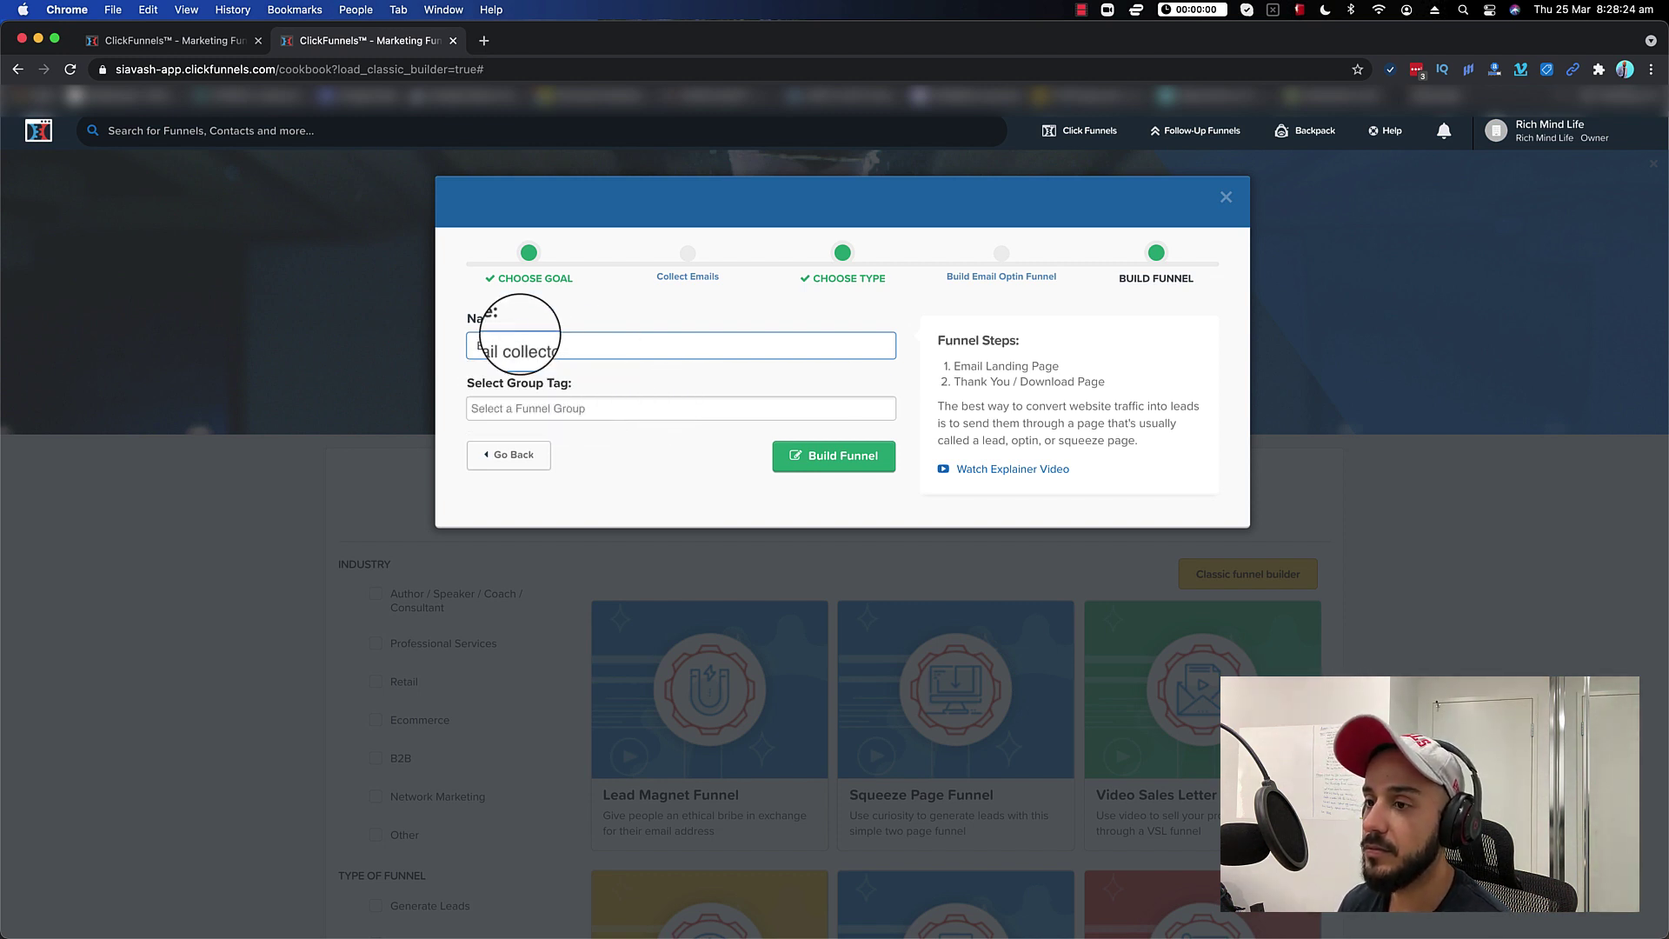
click(795, 457)
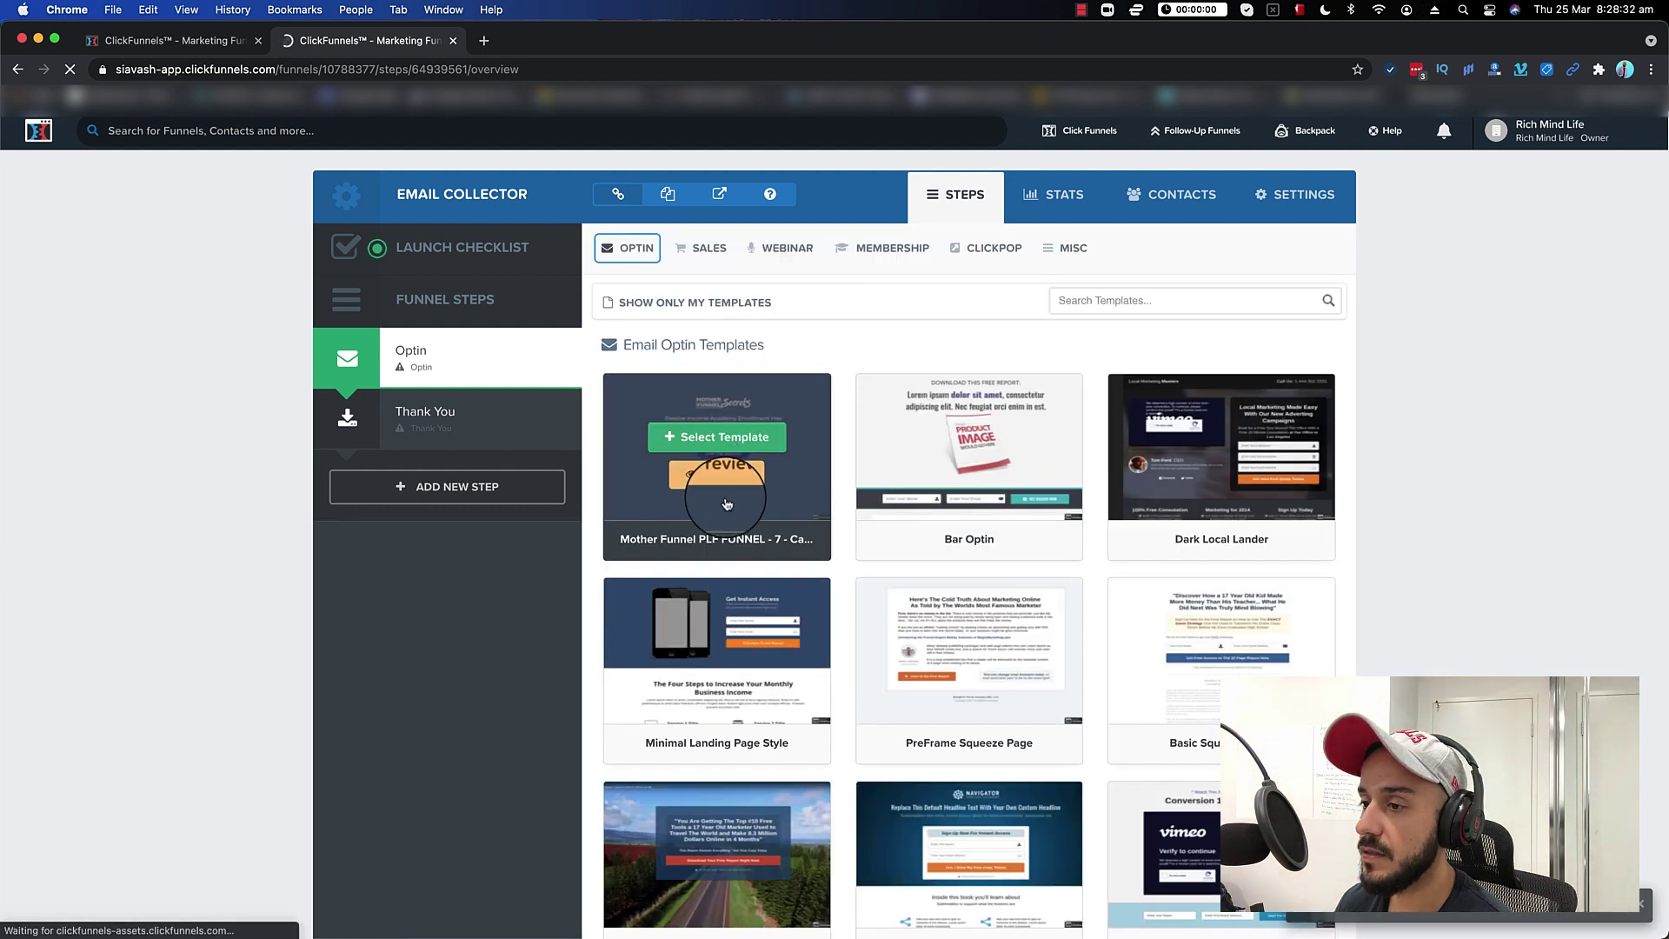
Apply the first Email Optin template to the Optin step and edit that page
click(732, 438)
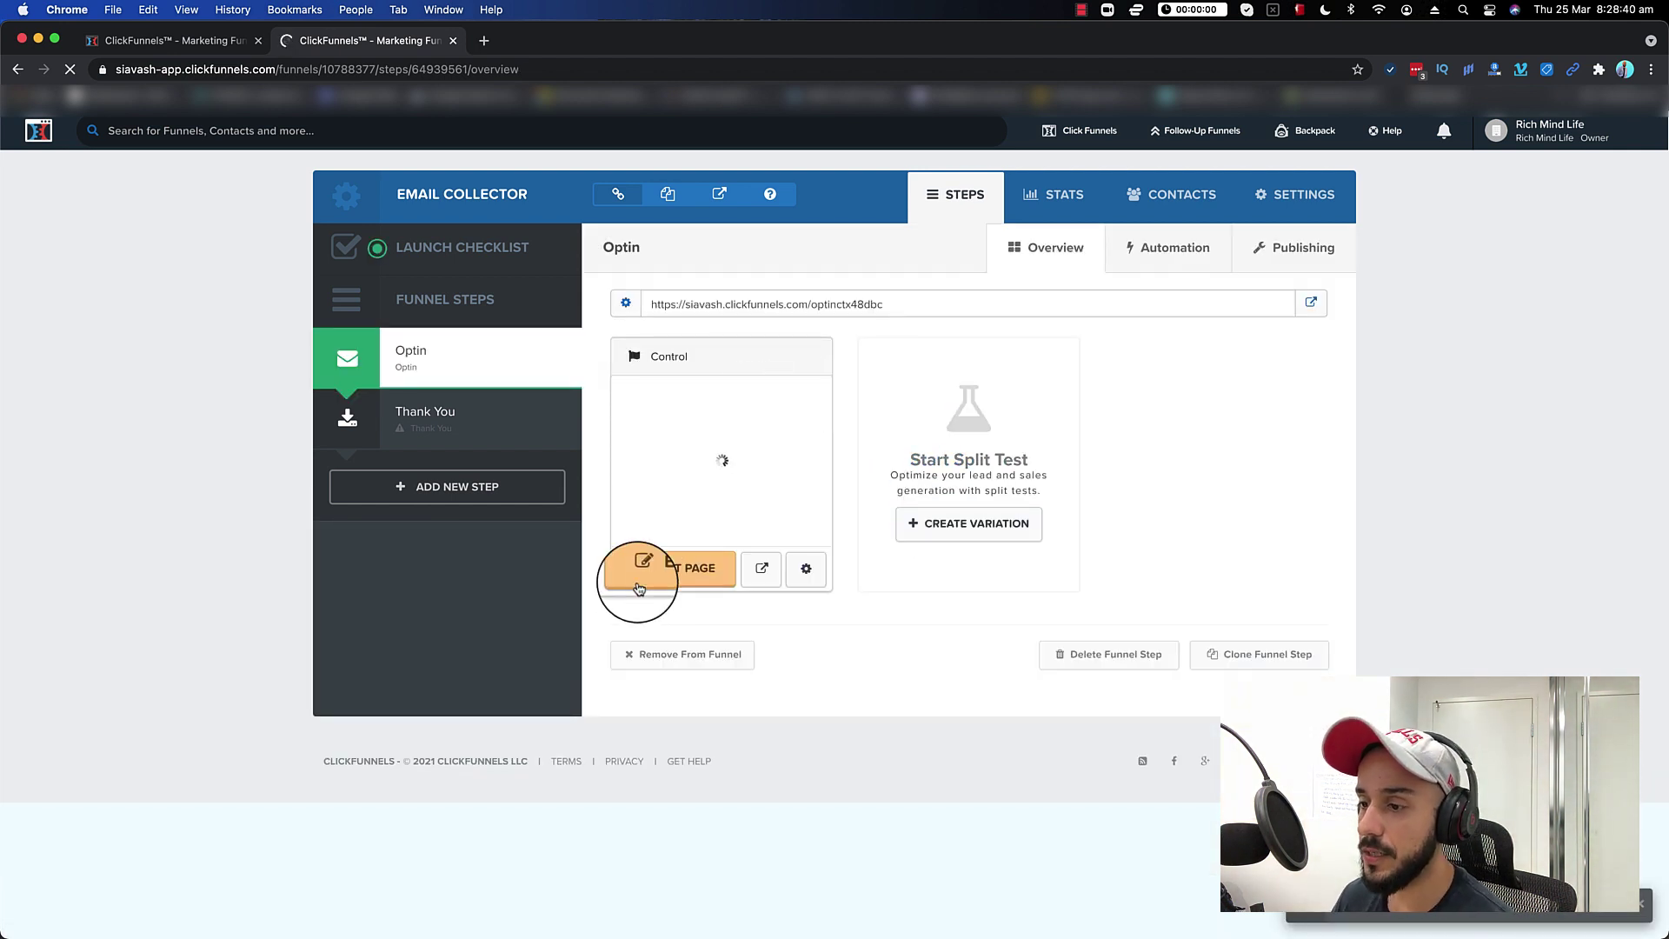
click(664, 575)
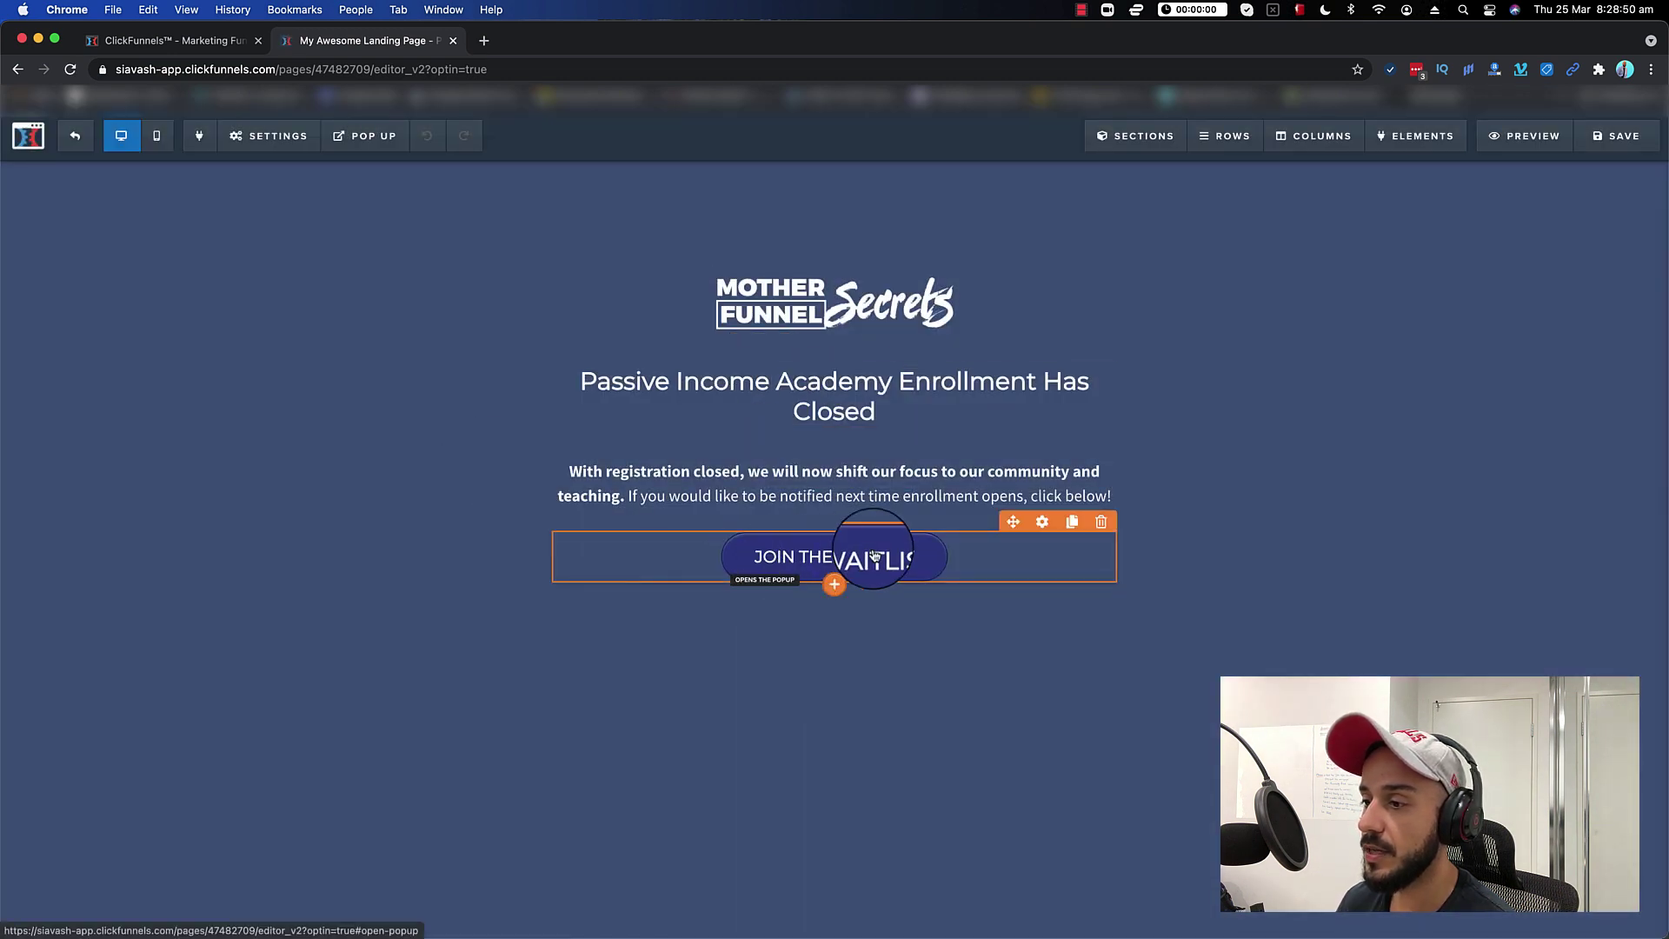
View and close the Join the Waitlist popup, then open Settings > Integrations
click(365, 137)
click(352, 169)
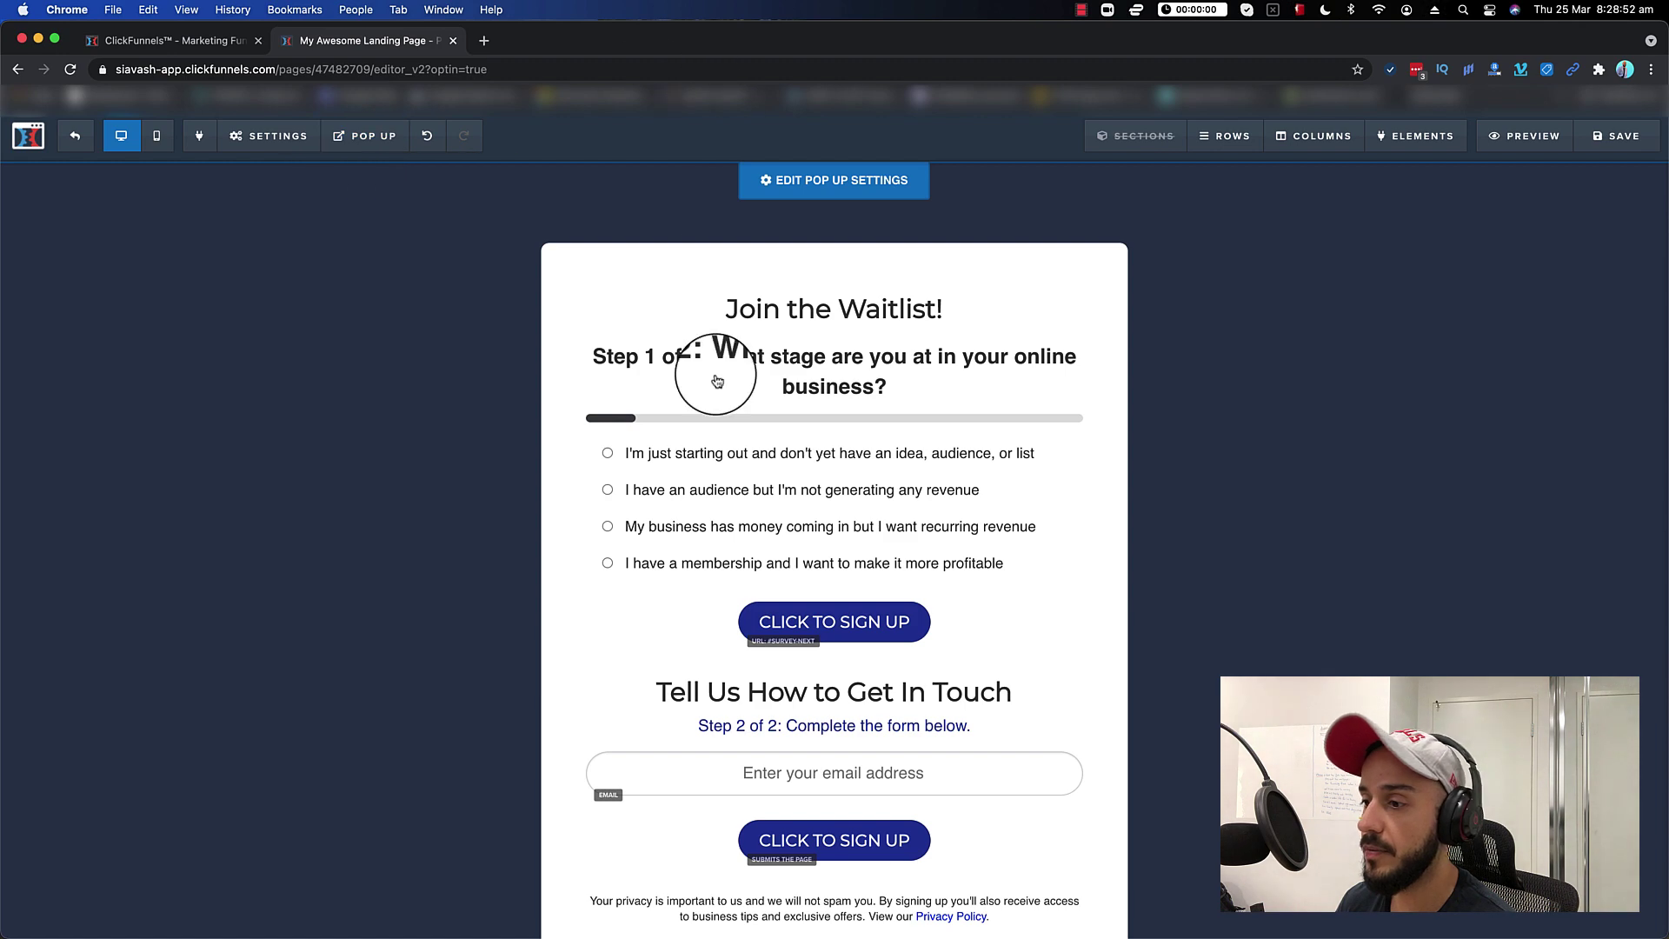
scroll(757, 539, down, 2)
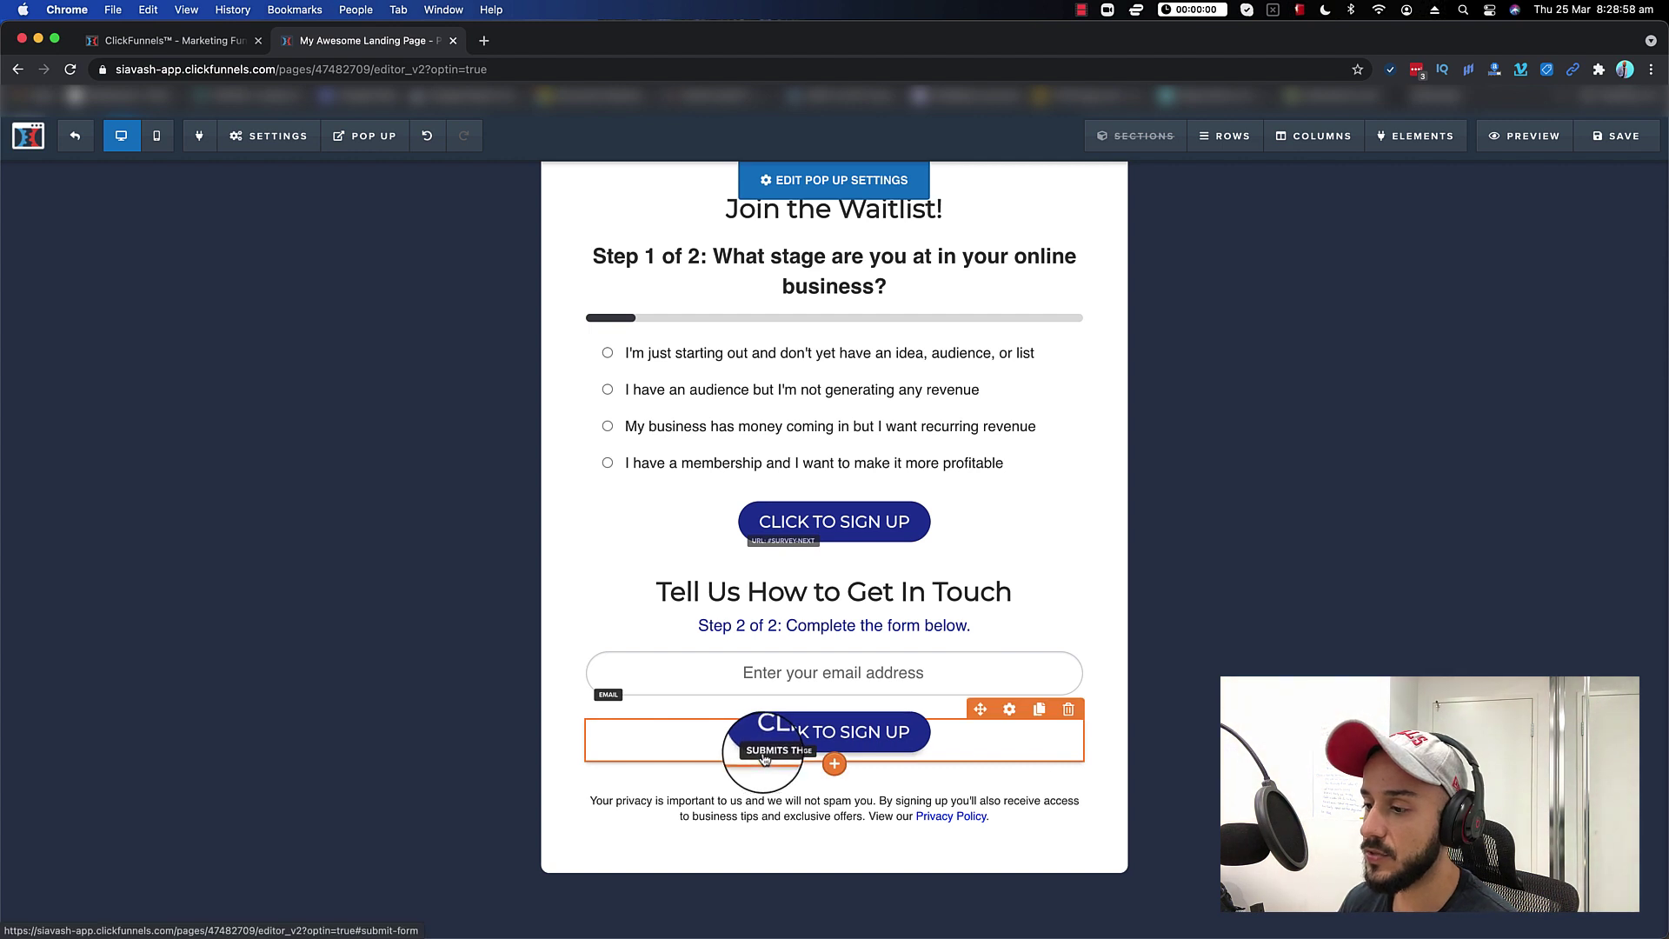
click(435, 514)
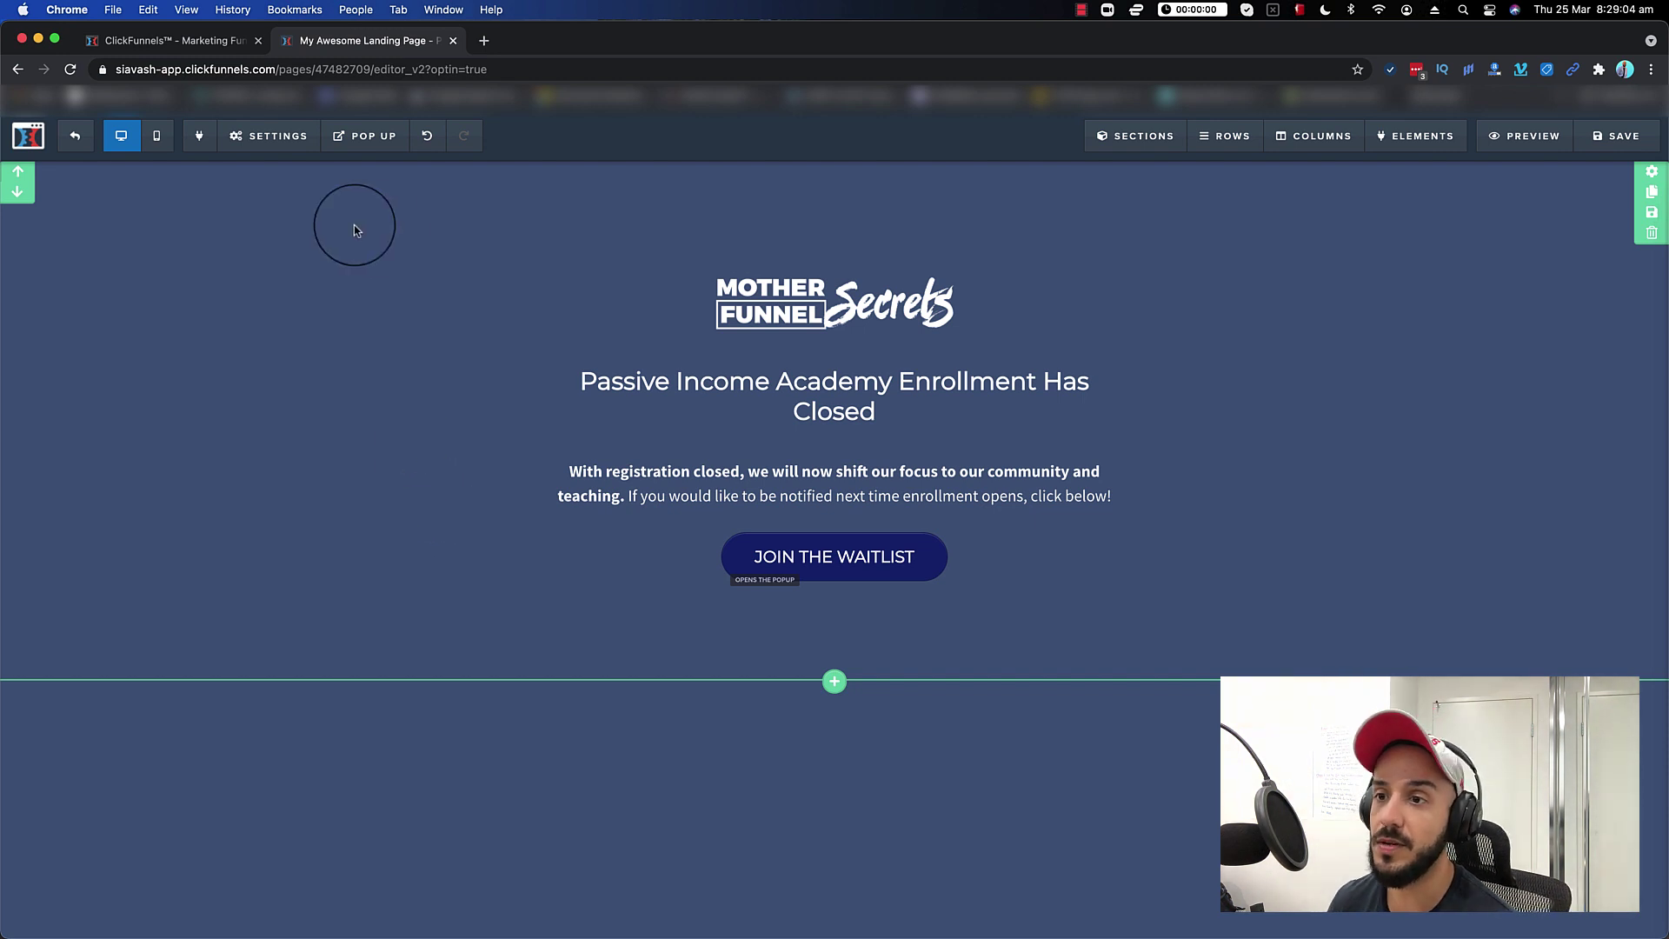
mouse_move(272, 144)
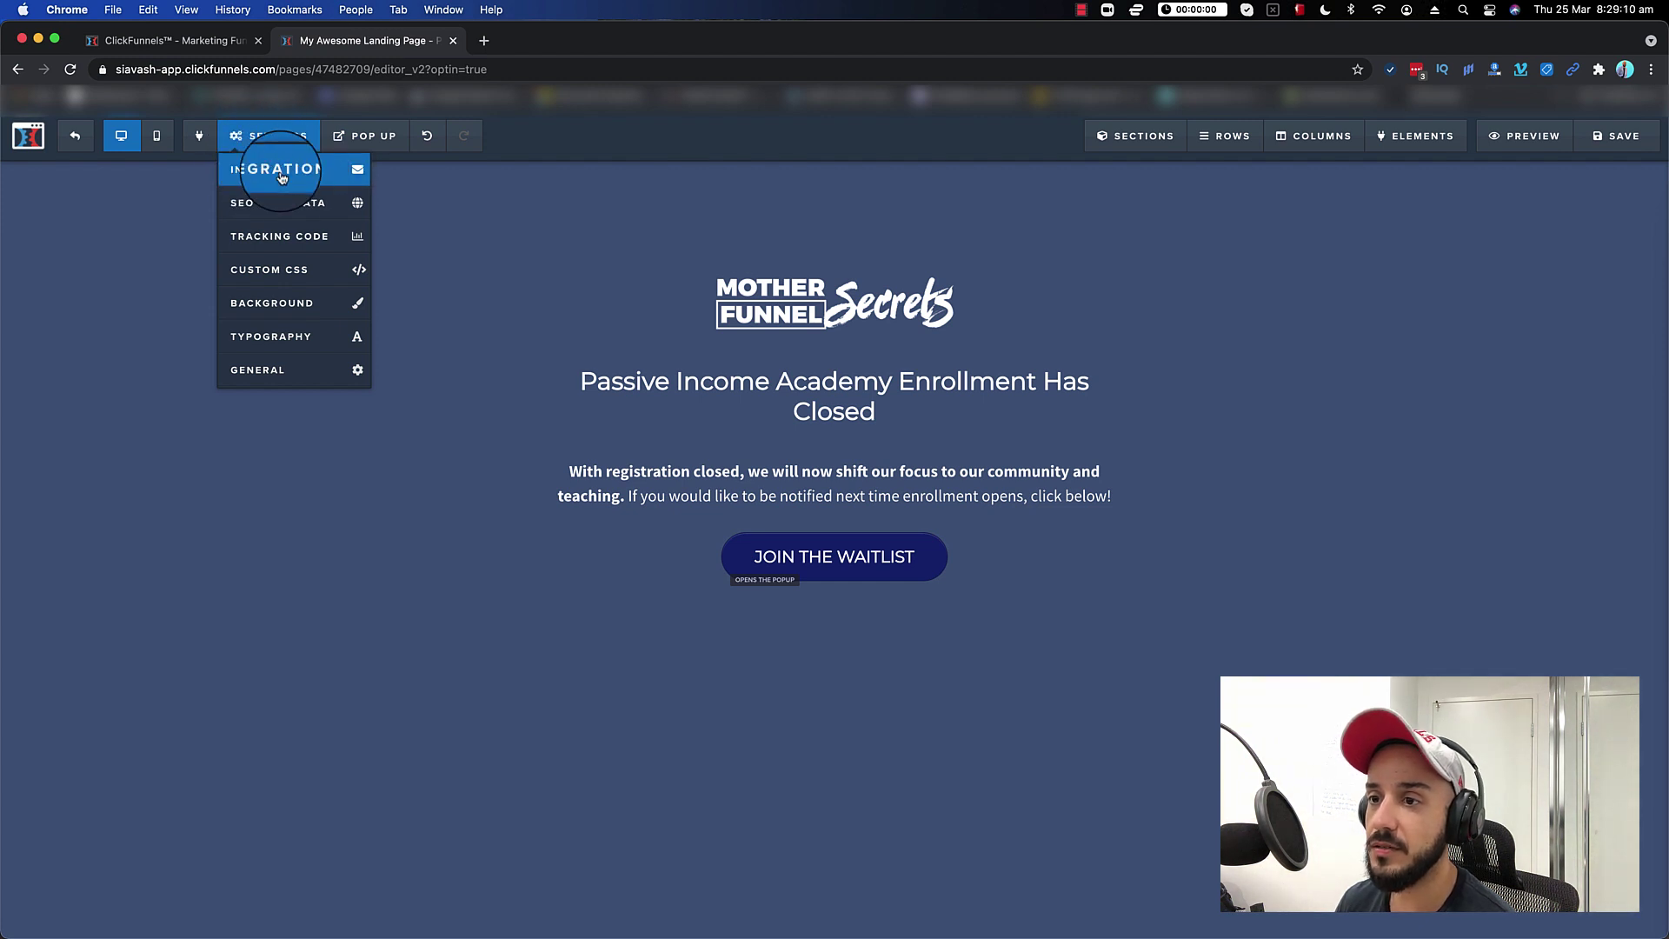
click(280, 177)
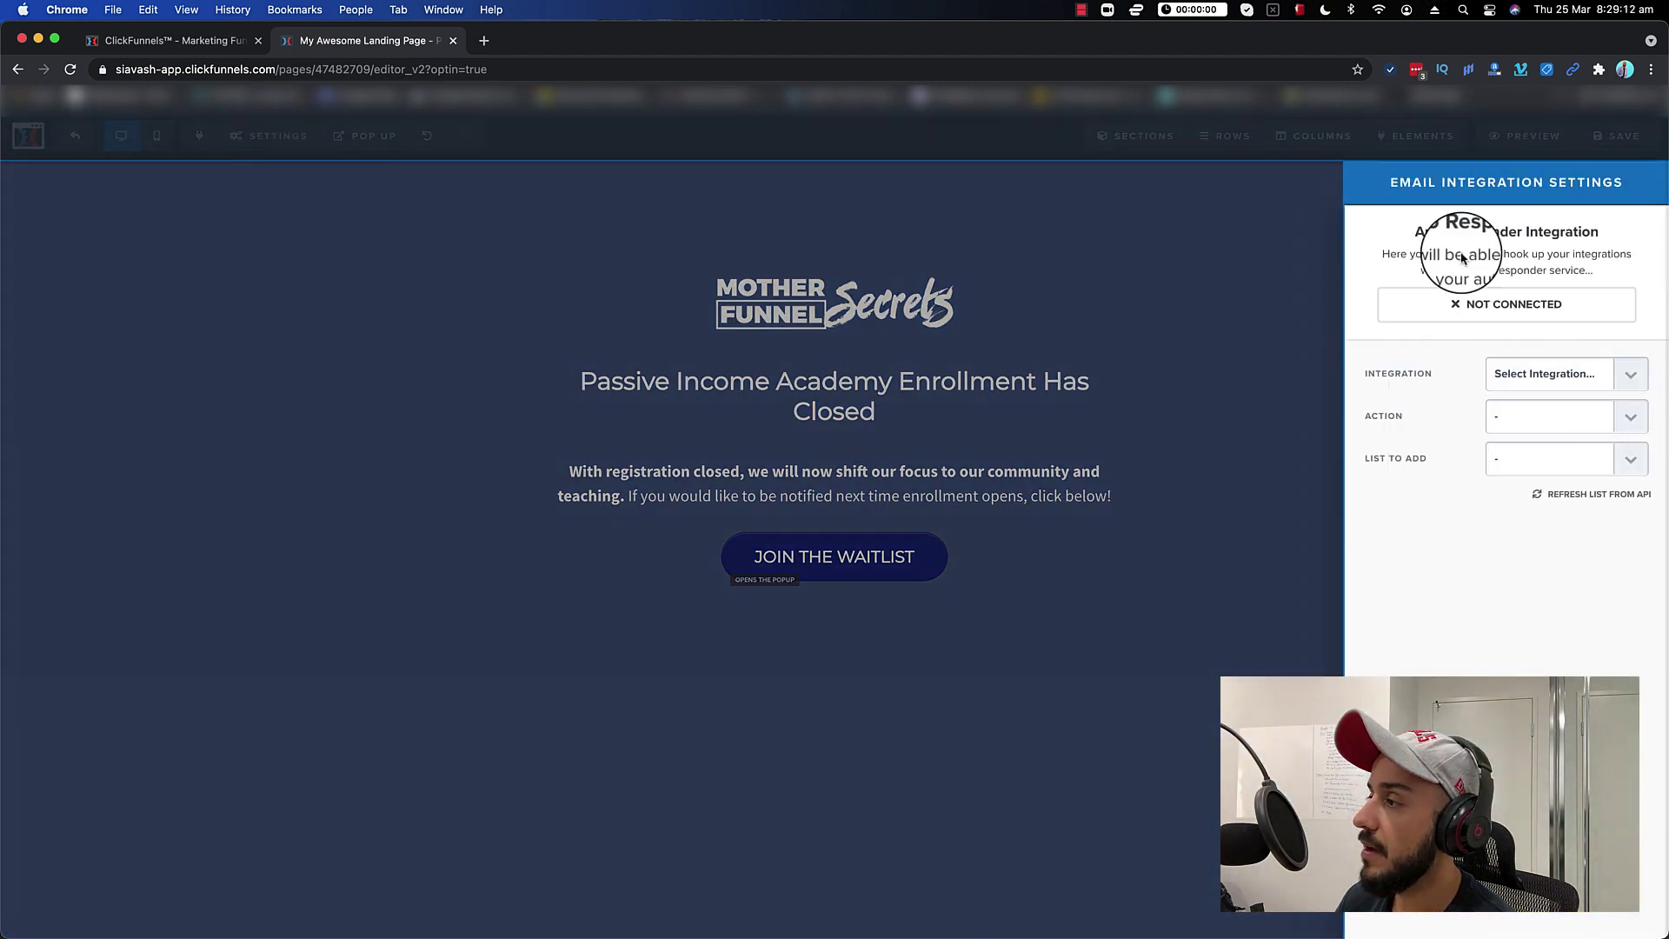
Set the form's integration to Aweber, action Add To List with Tag, list 'Solo funnel'
click(1547, 383)
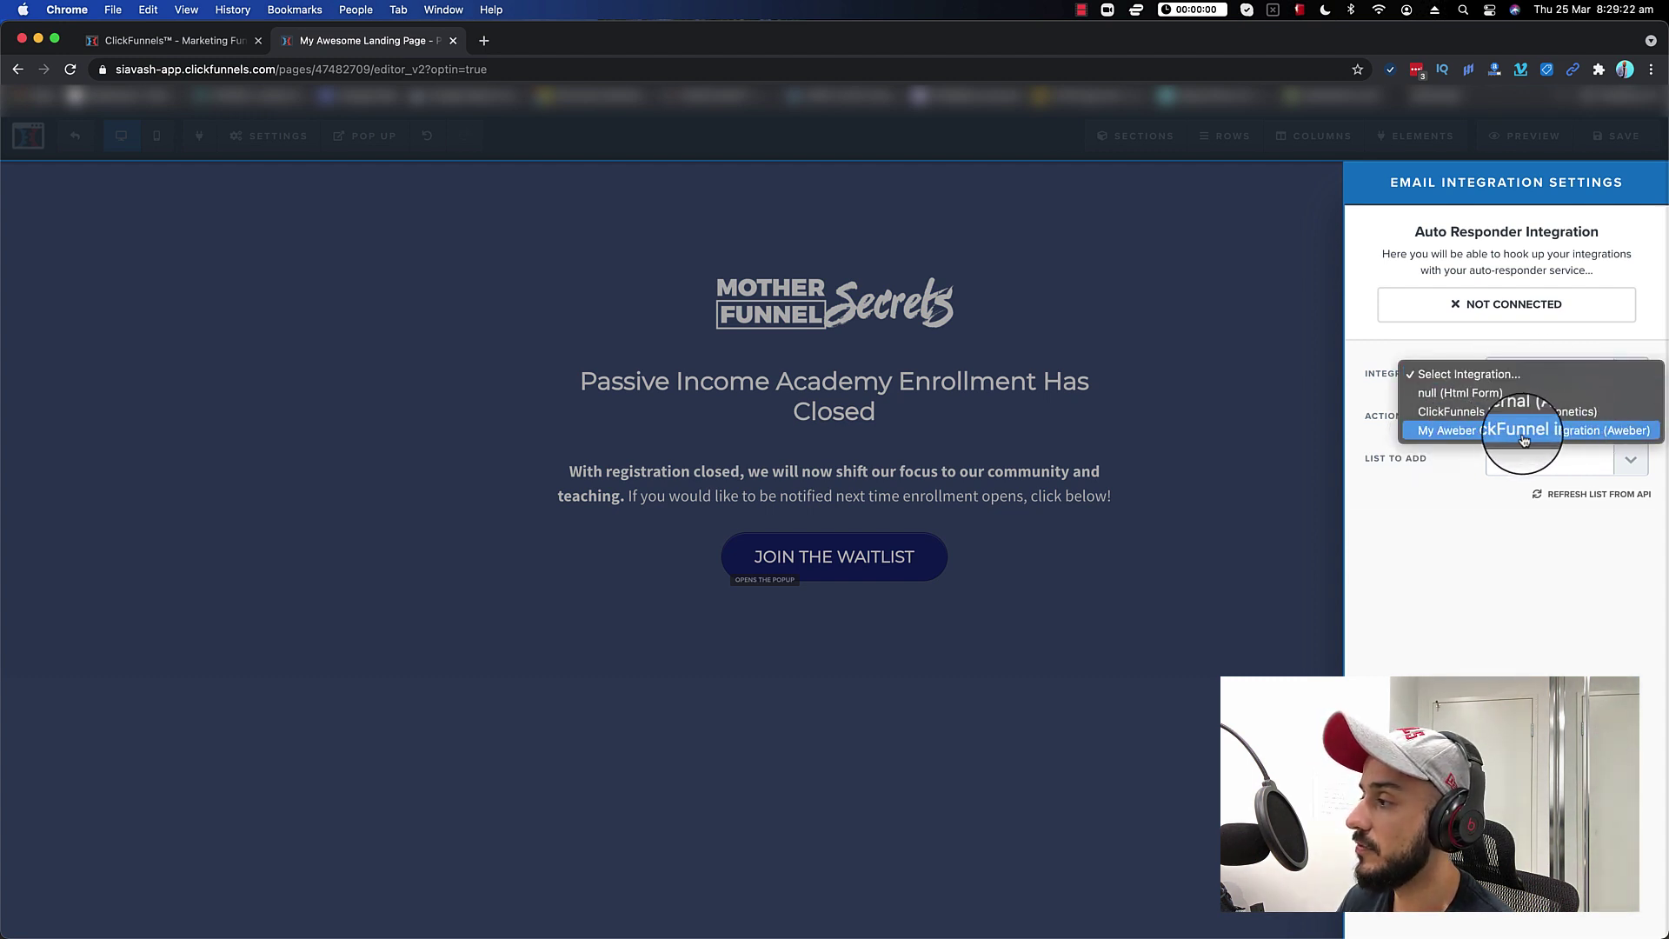
click(1447, 432)
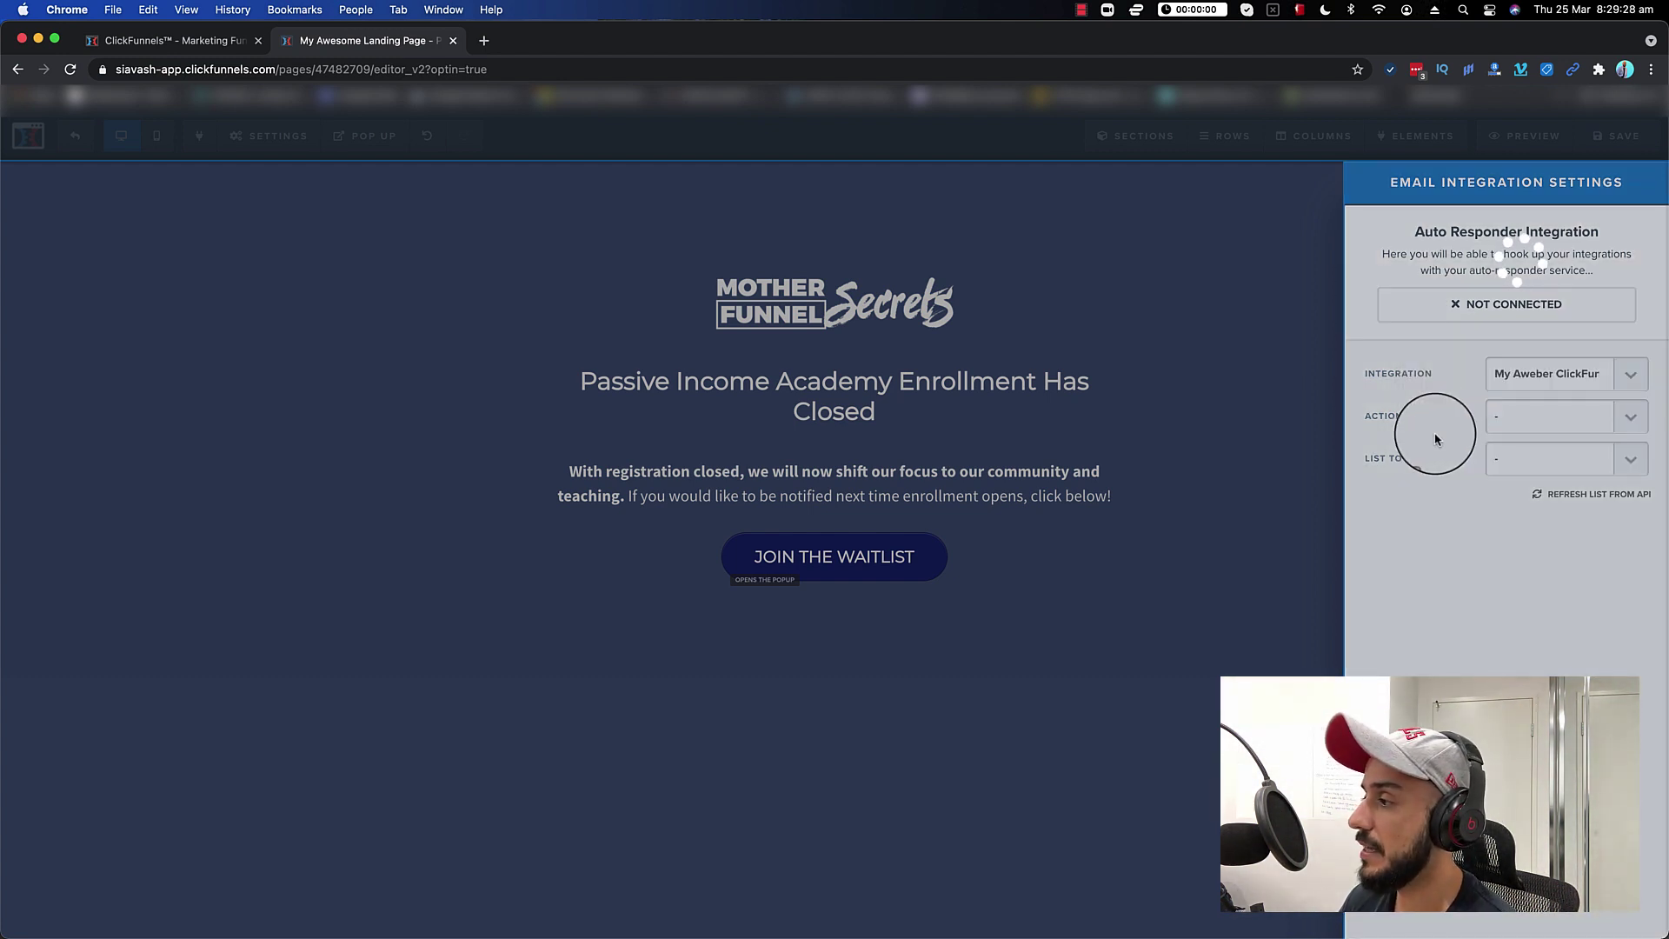
click(1591, 417)
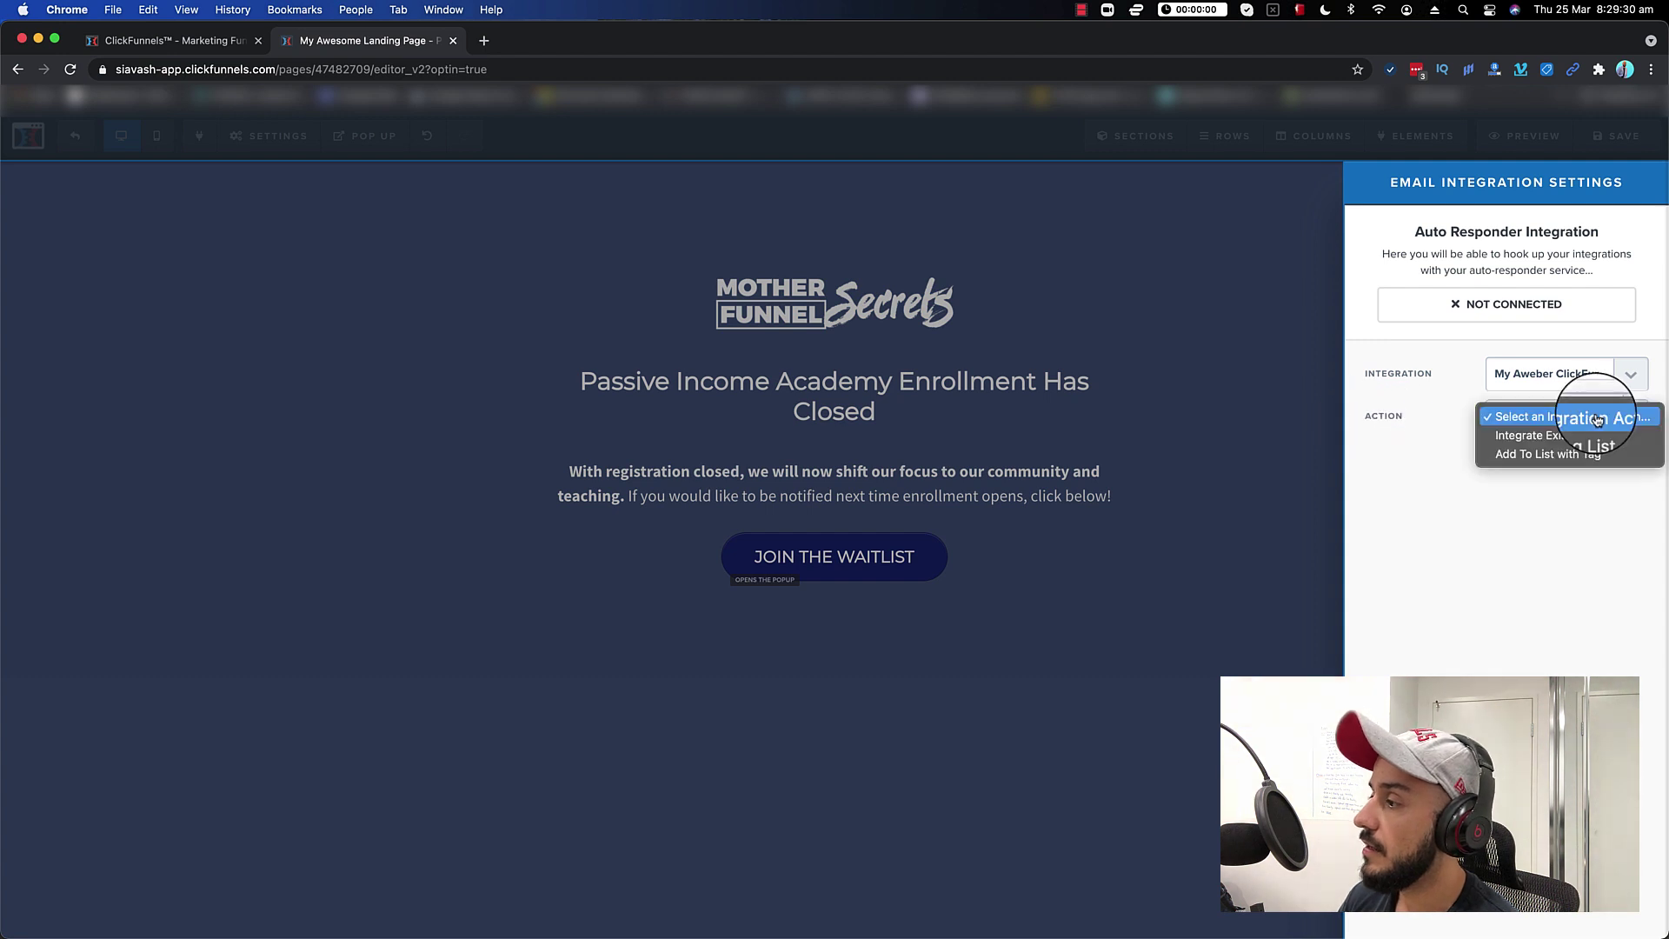
click(1527, 461)
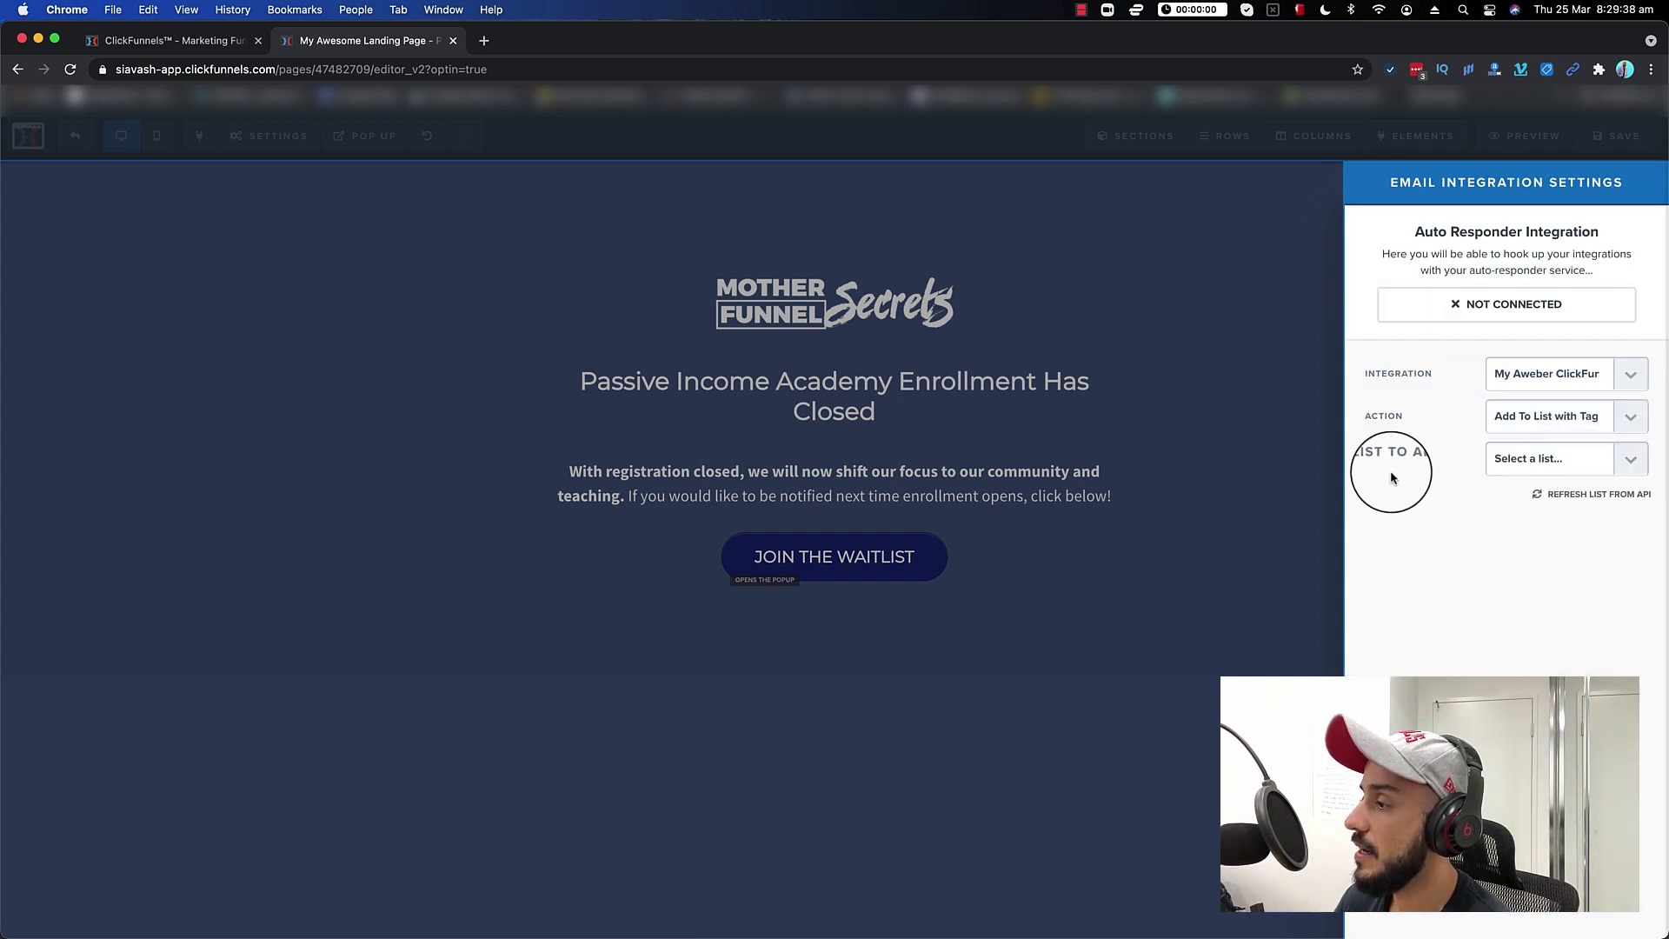
click(1543, 473)
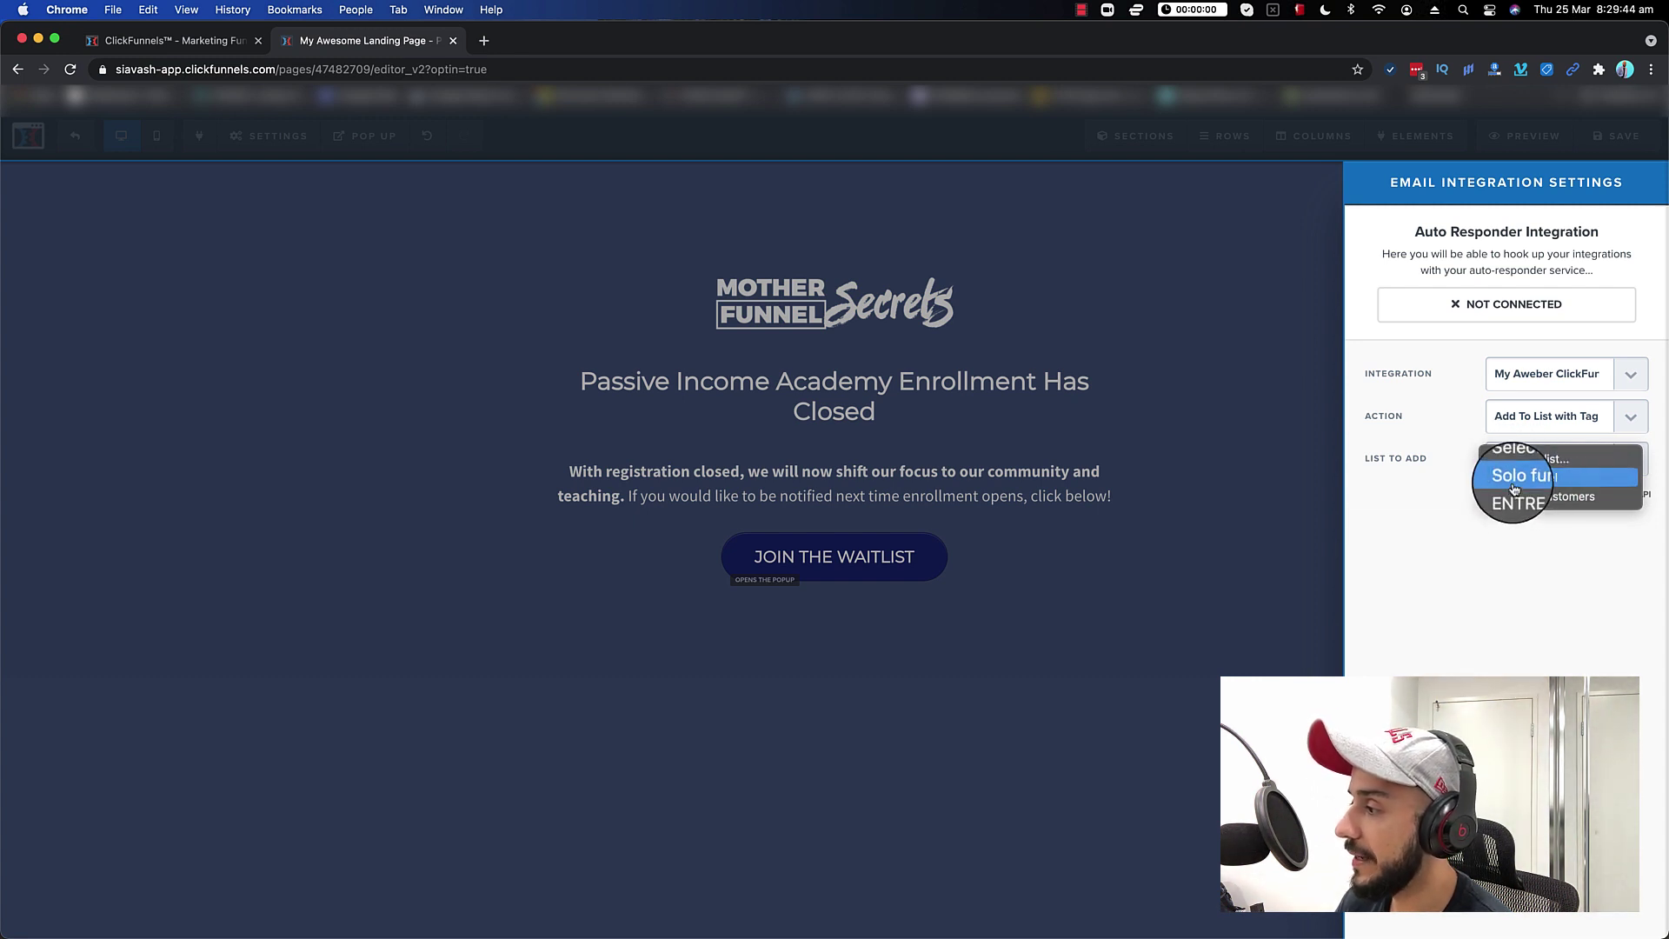
click(1515, 485)
click(1508, 549)
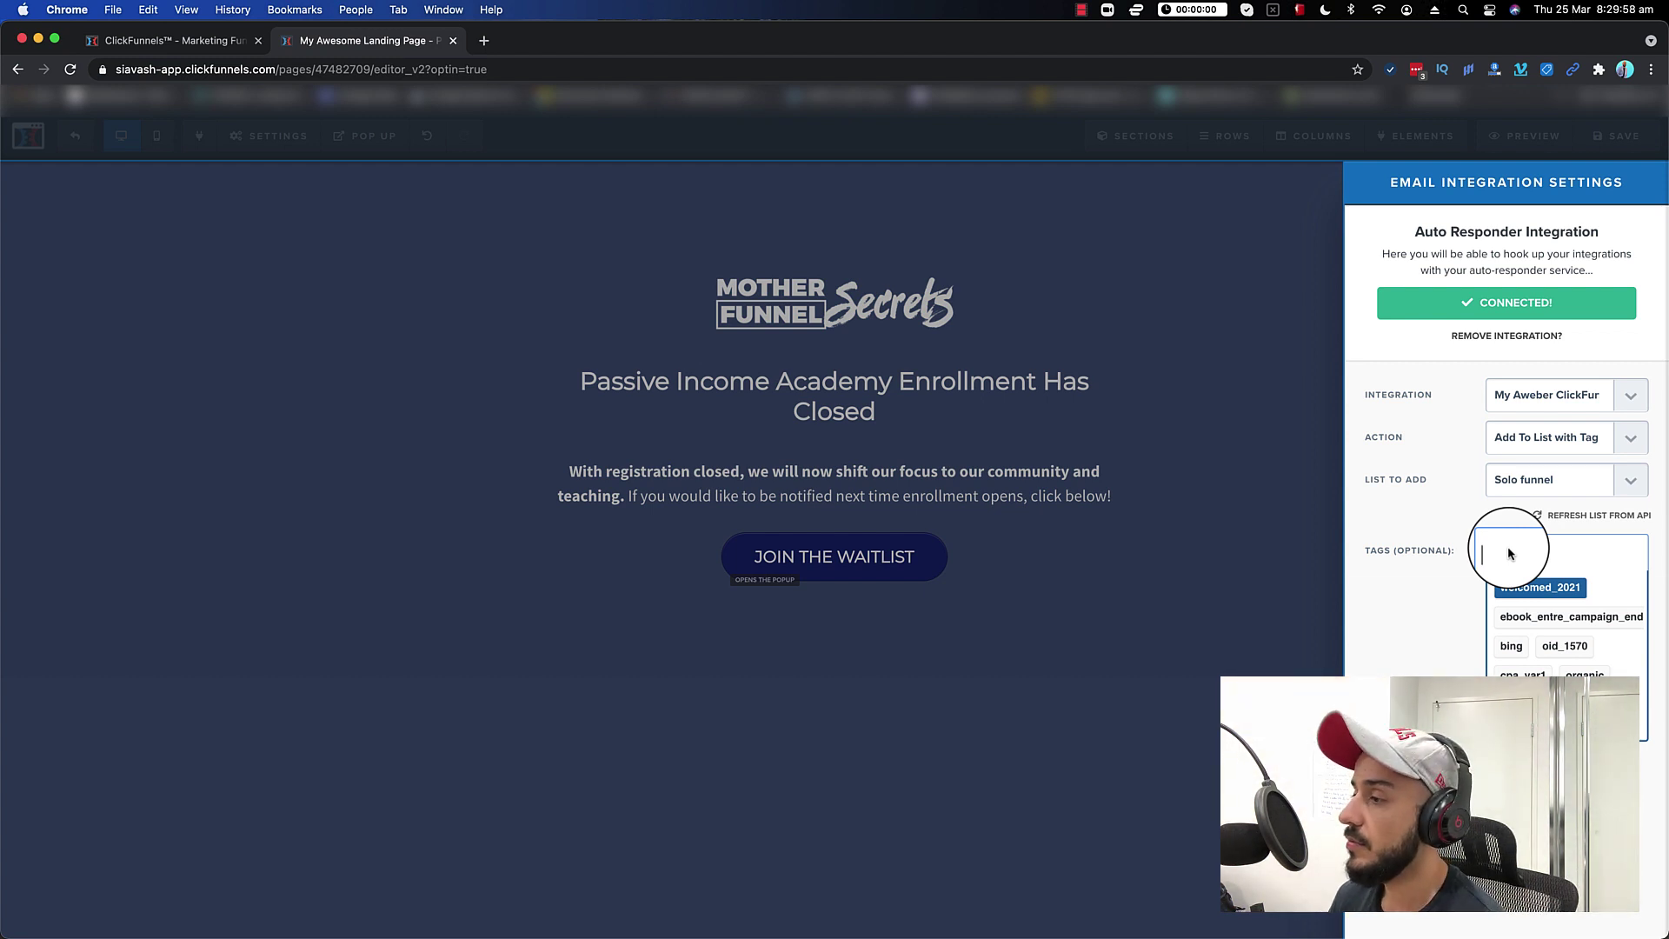
Add the tag 'MotherFunnelSecrets', close the settings, and save the optin page
text(Moth)
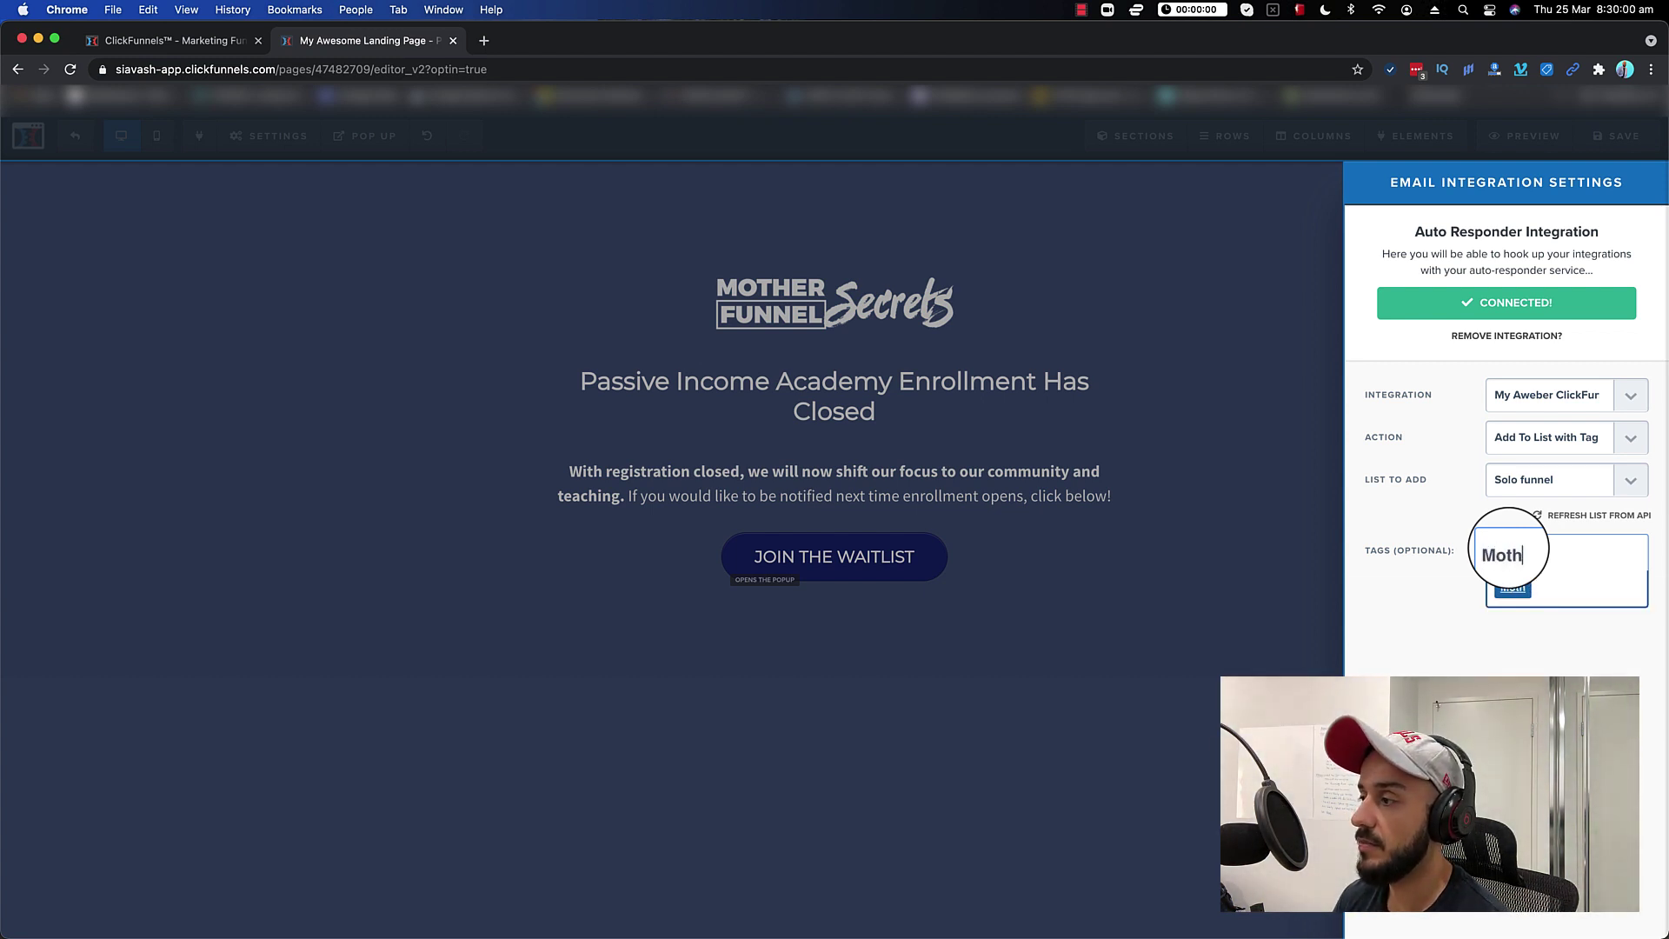
text(erFun)
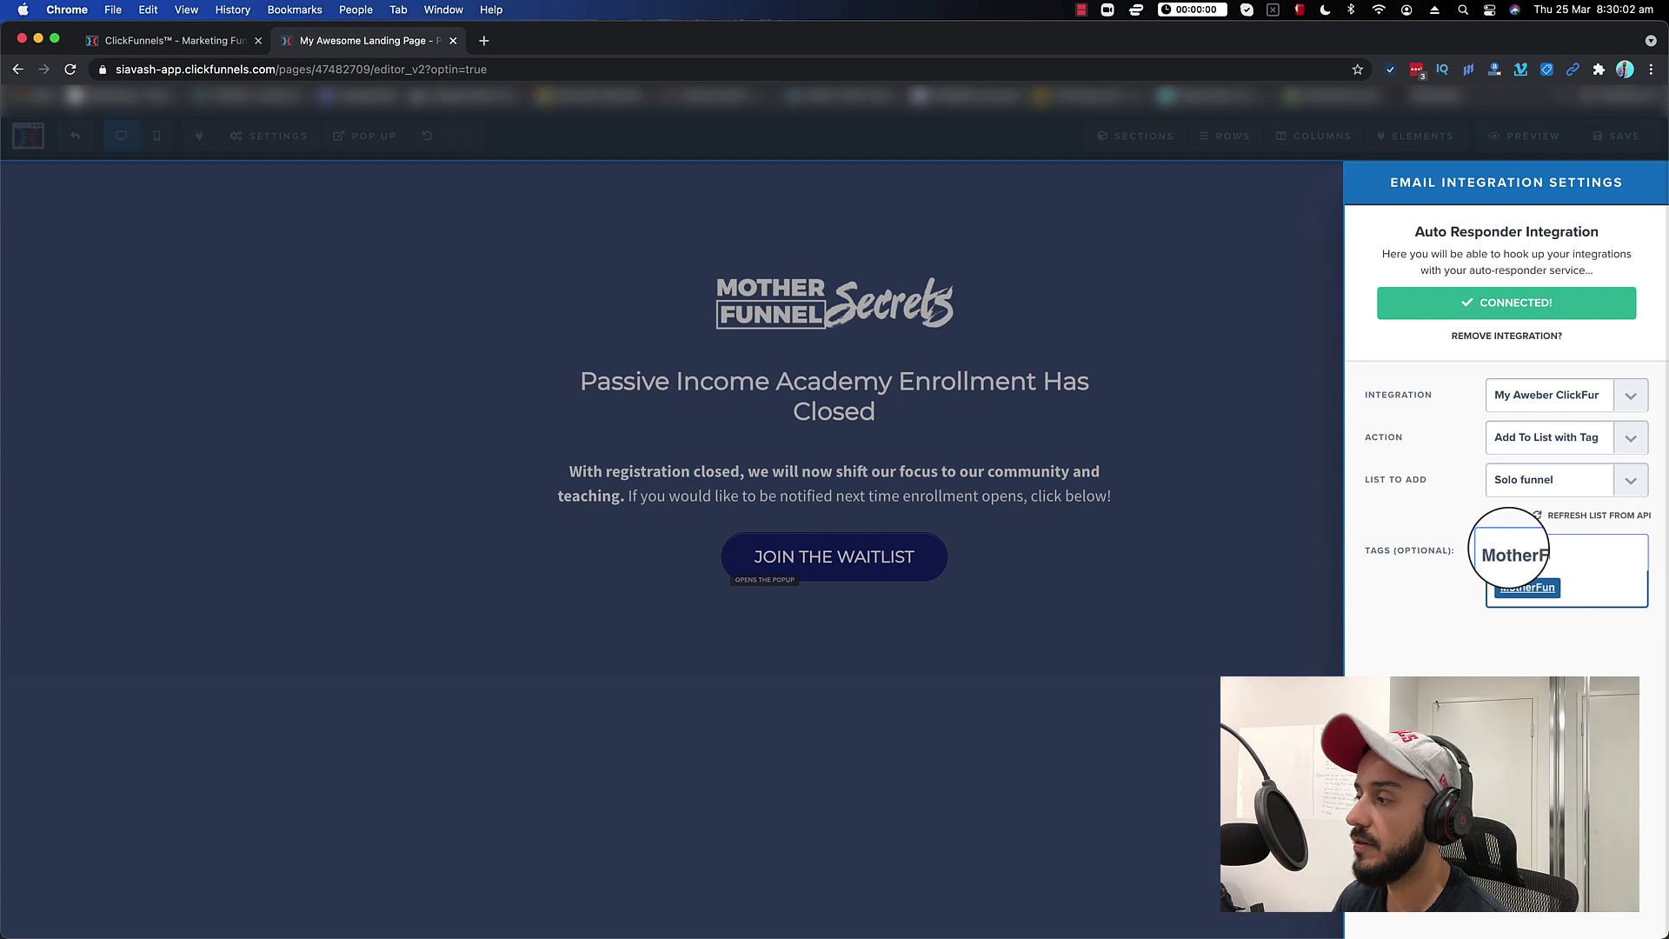
text(nelSecre)
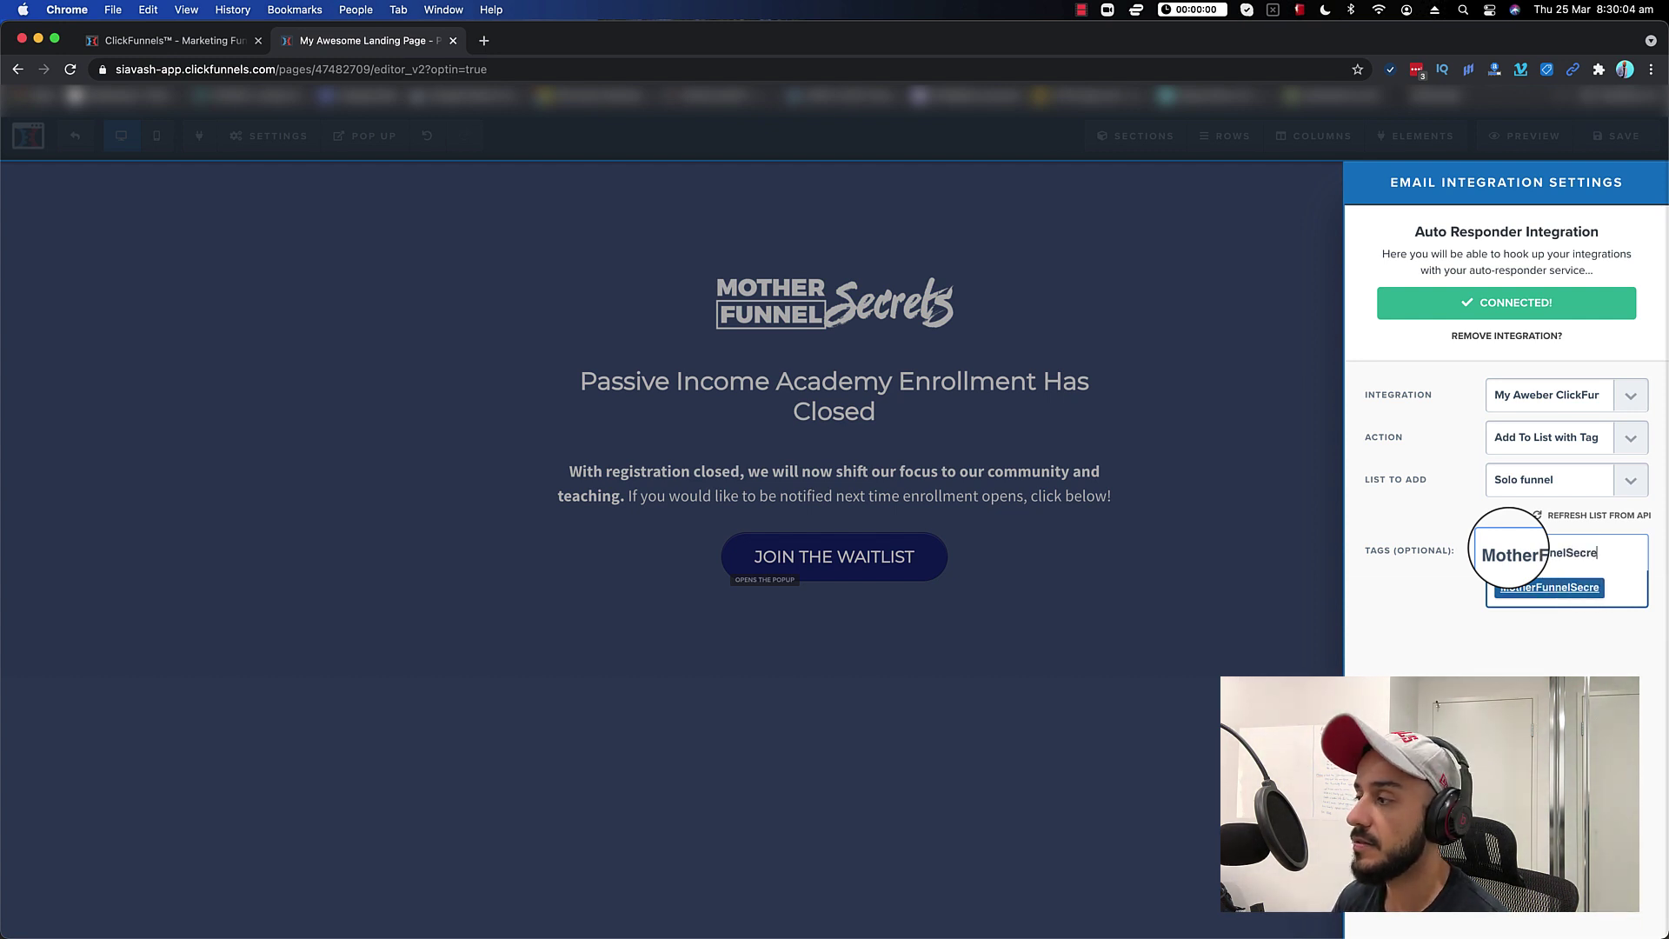
text(ts)
key(Return)
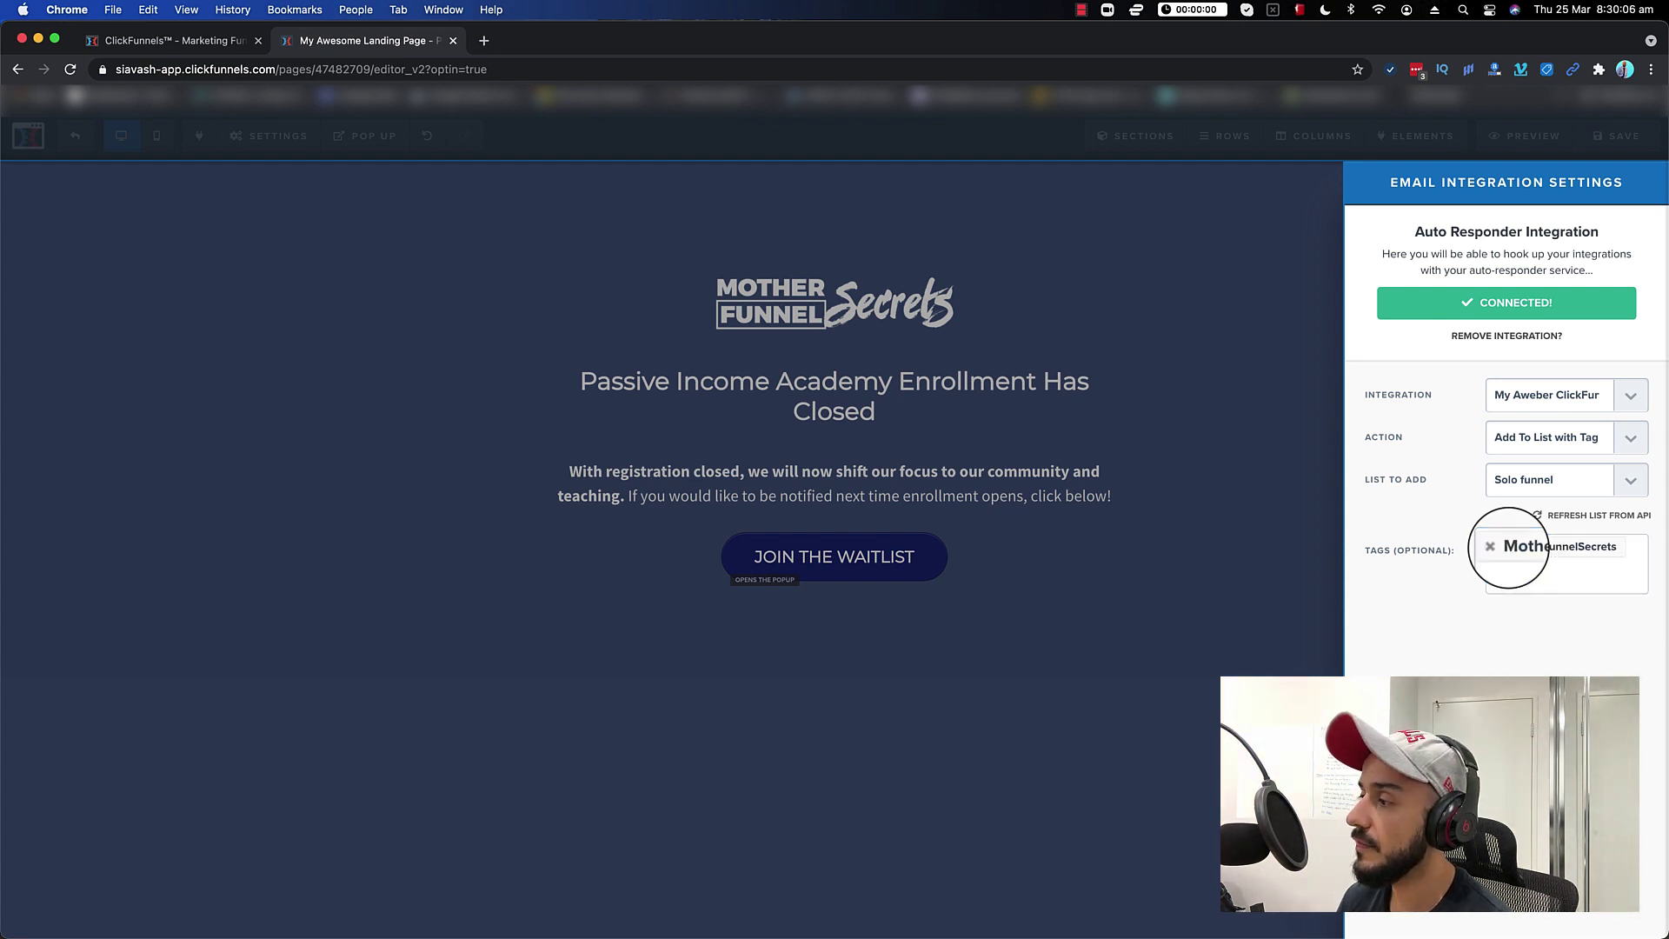
click(1307, 564)
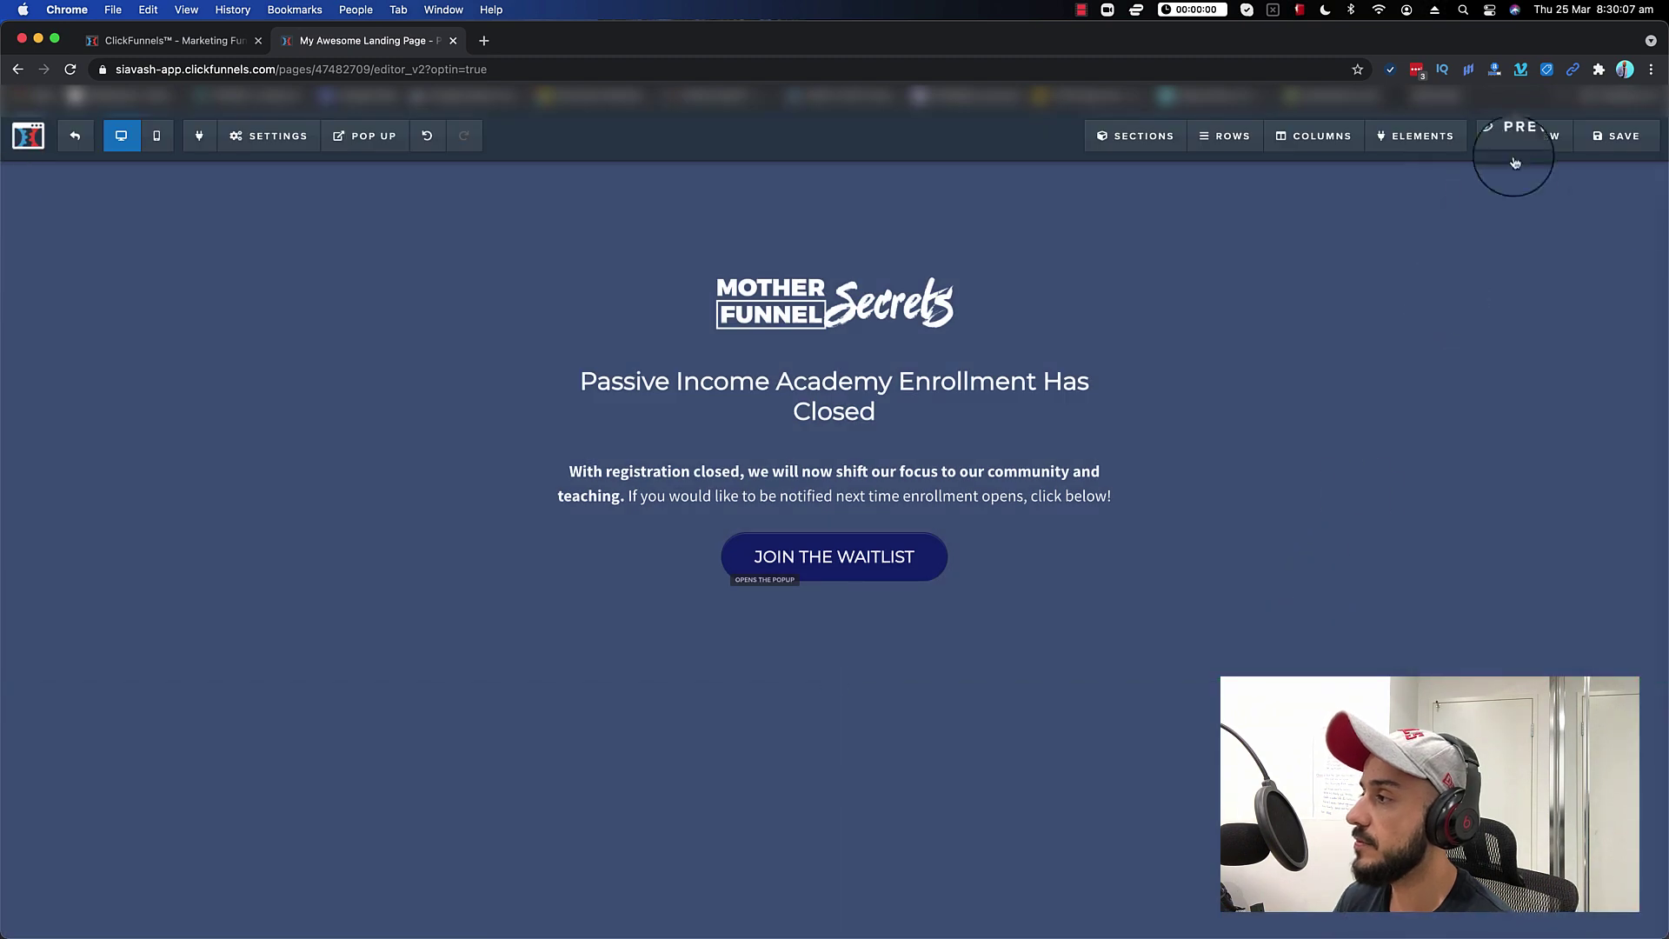
click(1616, 136)
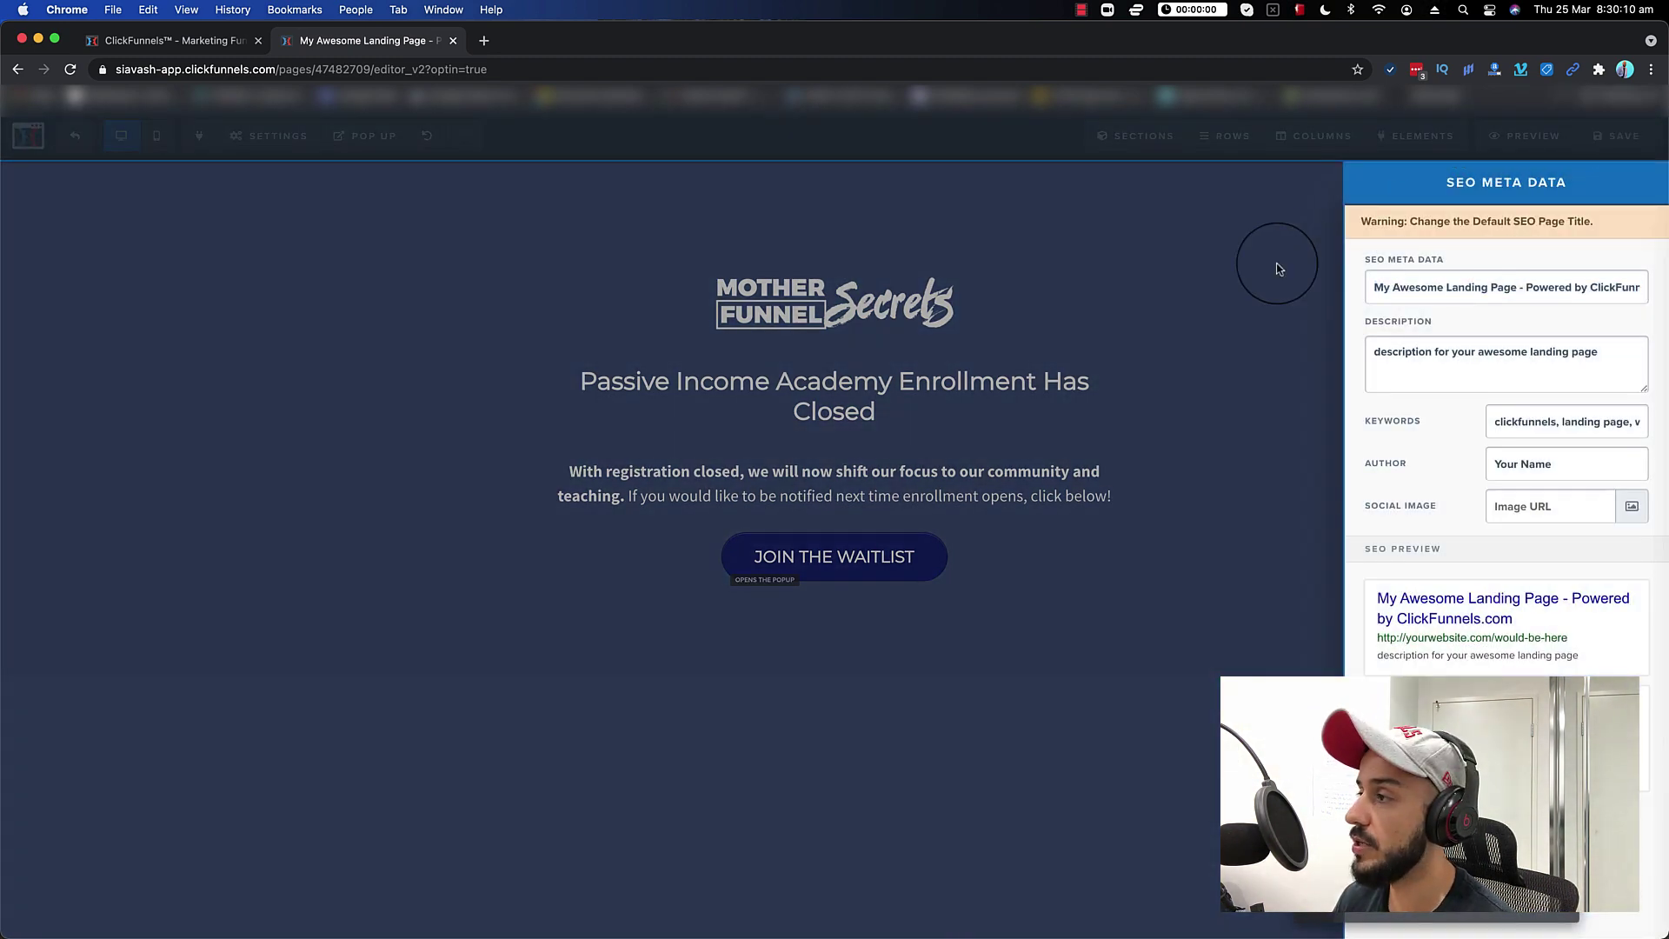
click(1331, 279)
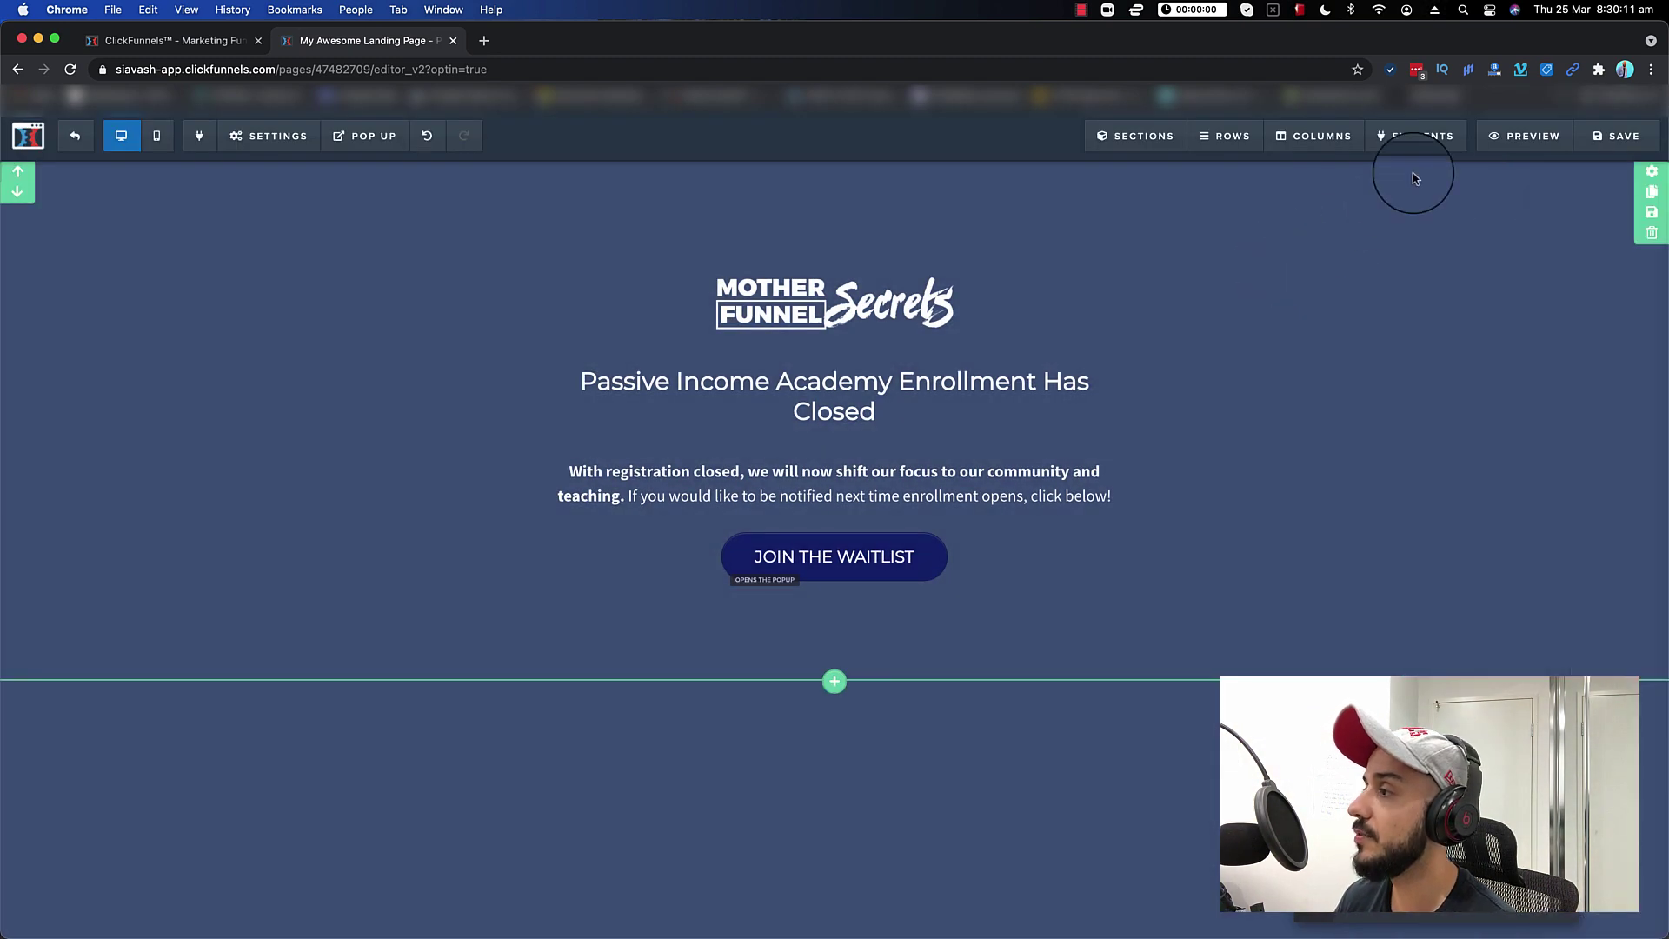
In the page preview, answer the first survey option and sign up with the prefilled email
click(1507, 139)
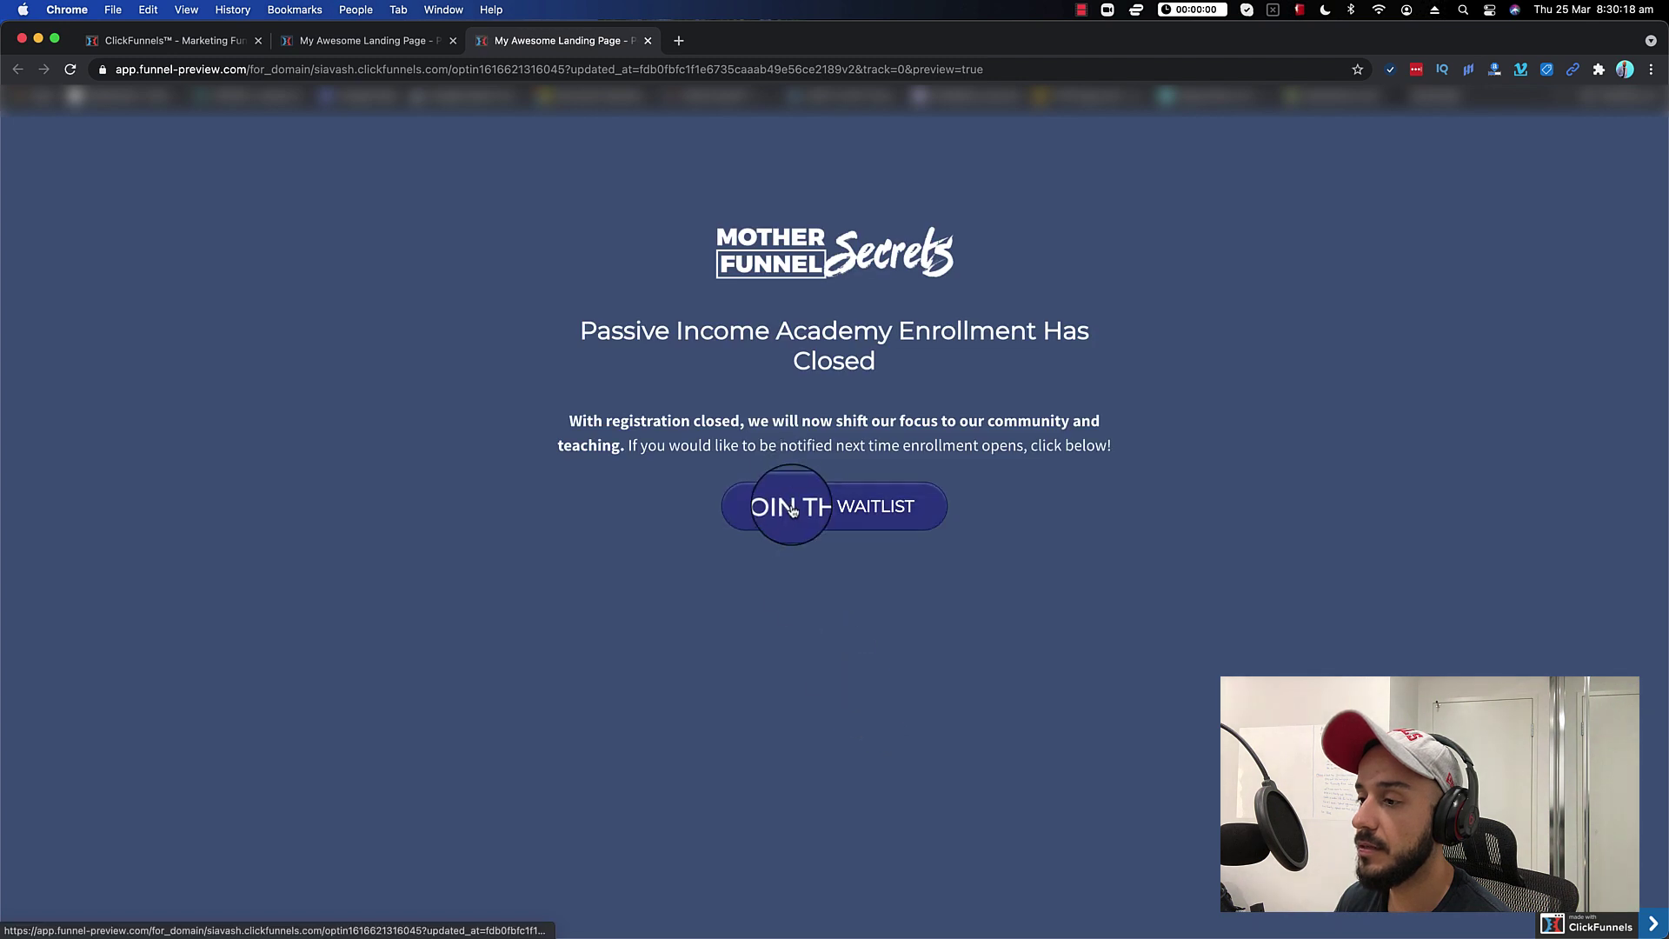
click(792, 514)
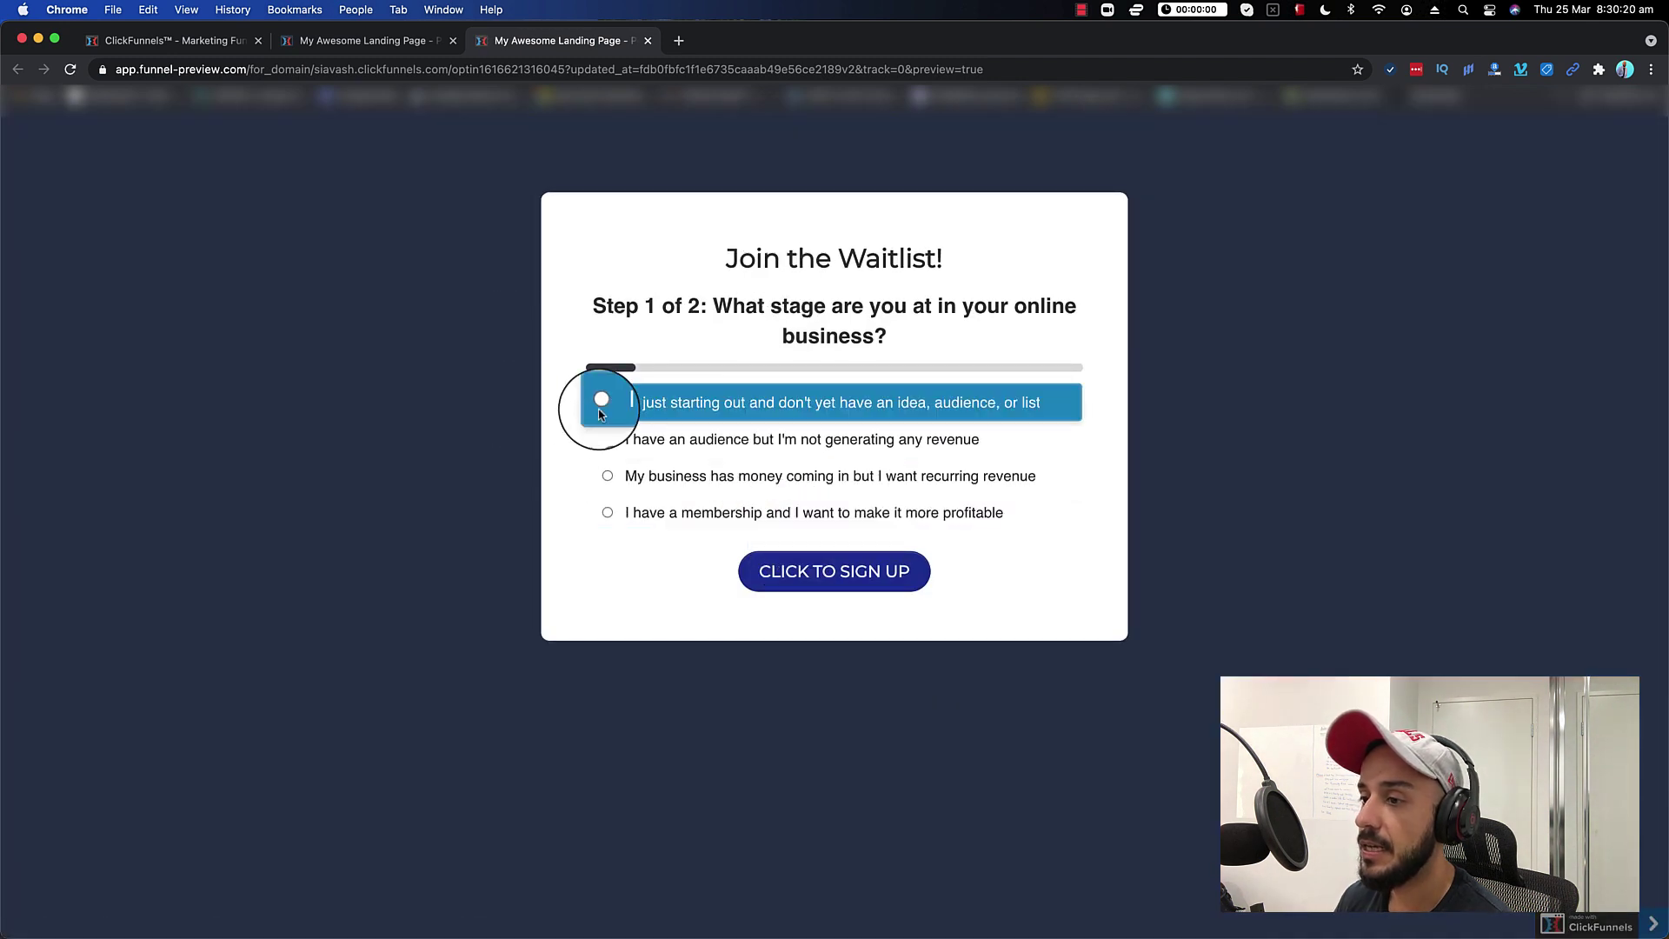
click(777, 570)
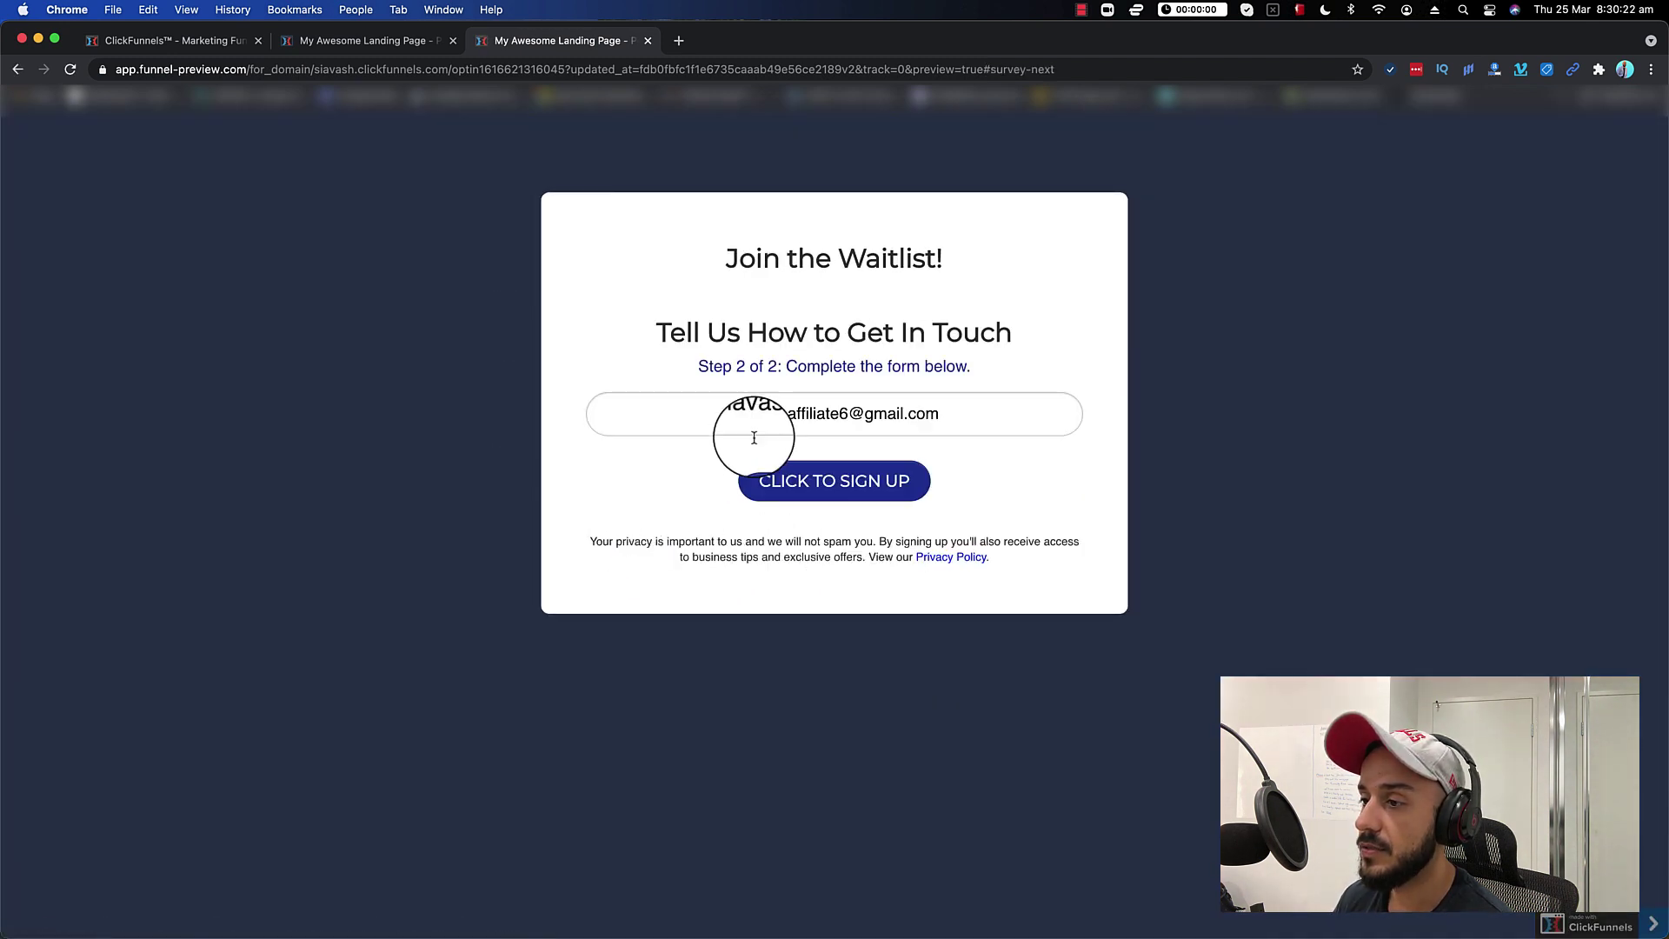
click(848, 415)
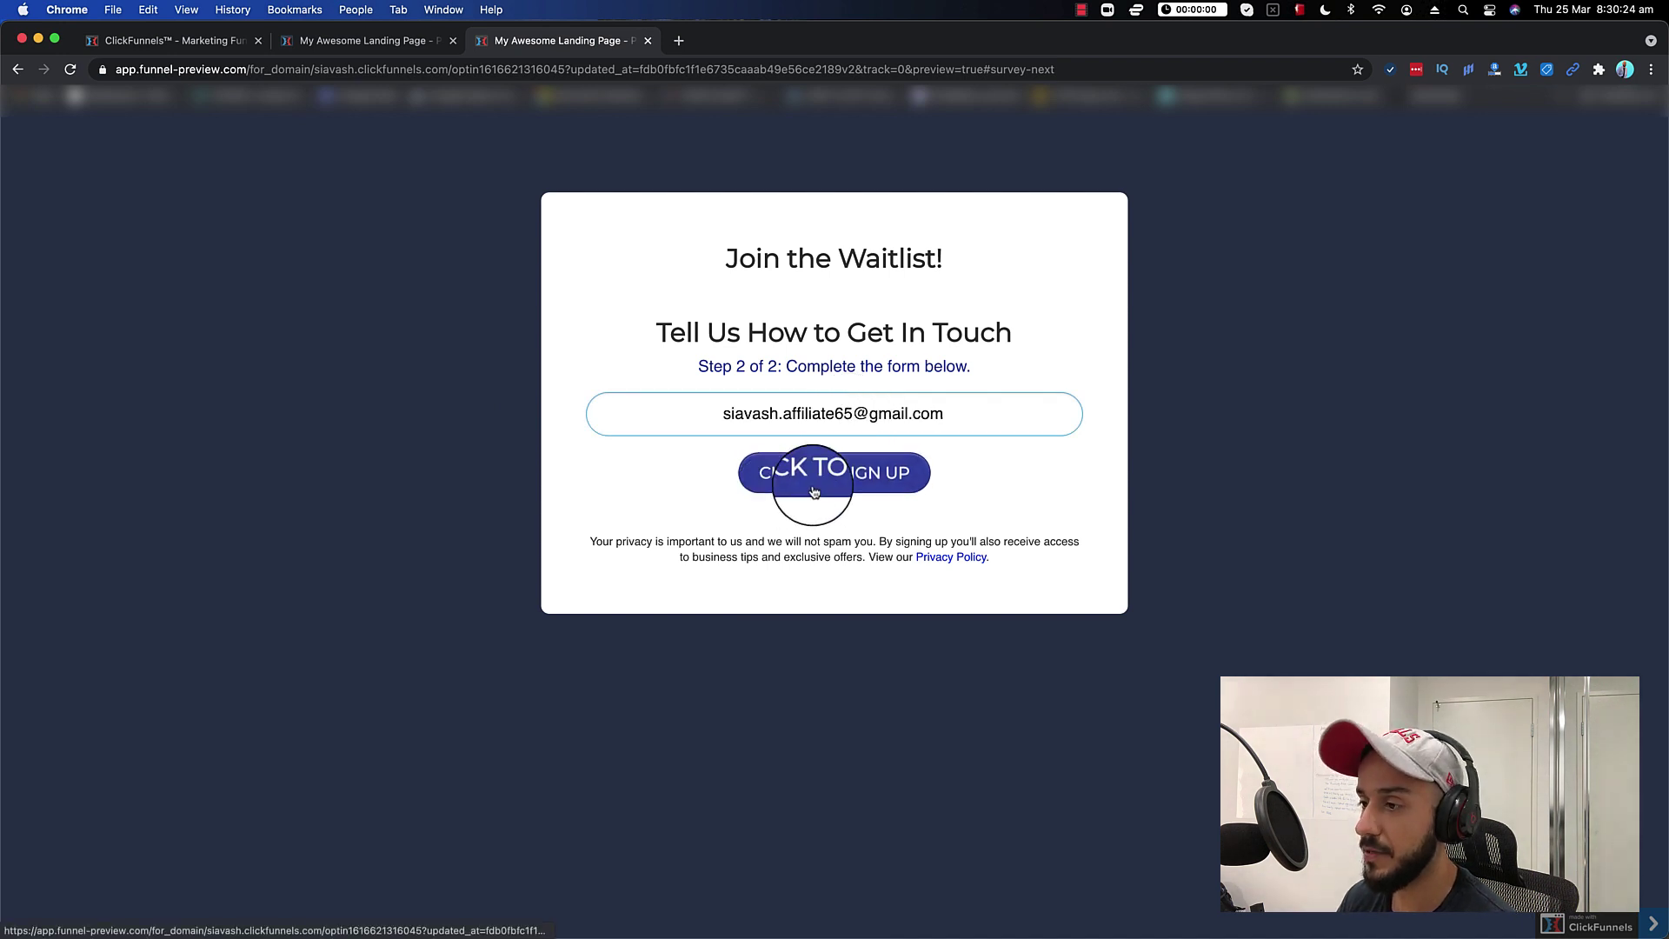
drag(726, 413, 935, 470)
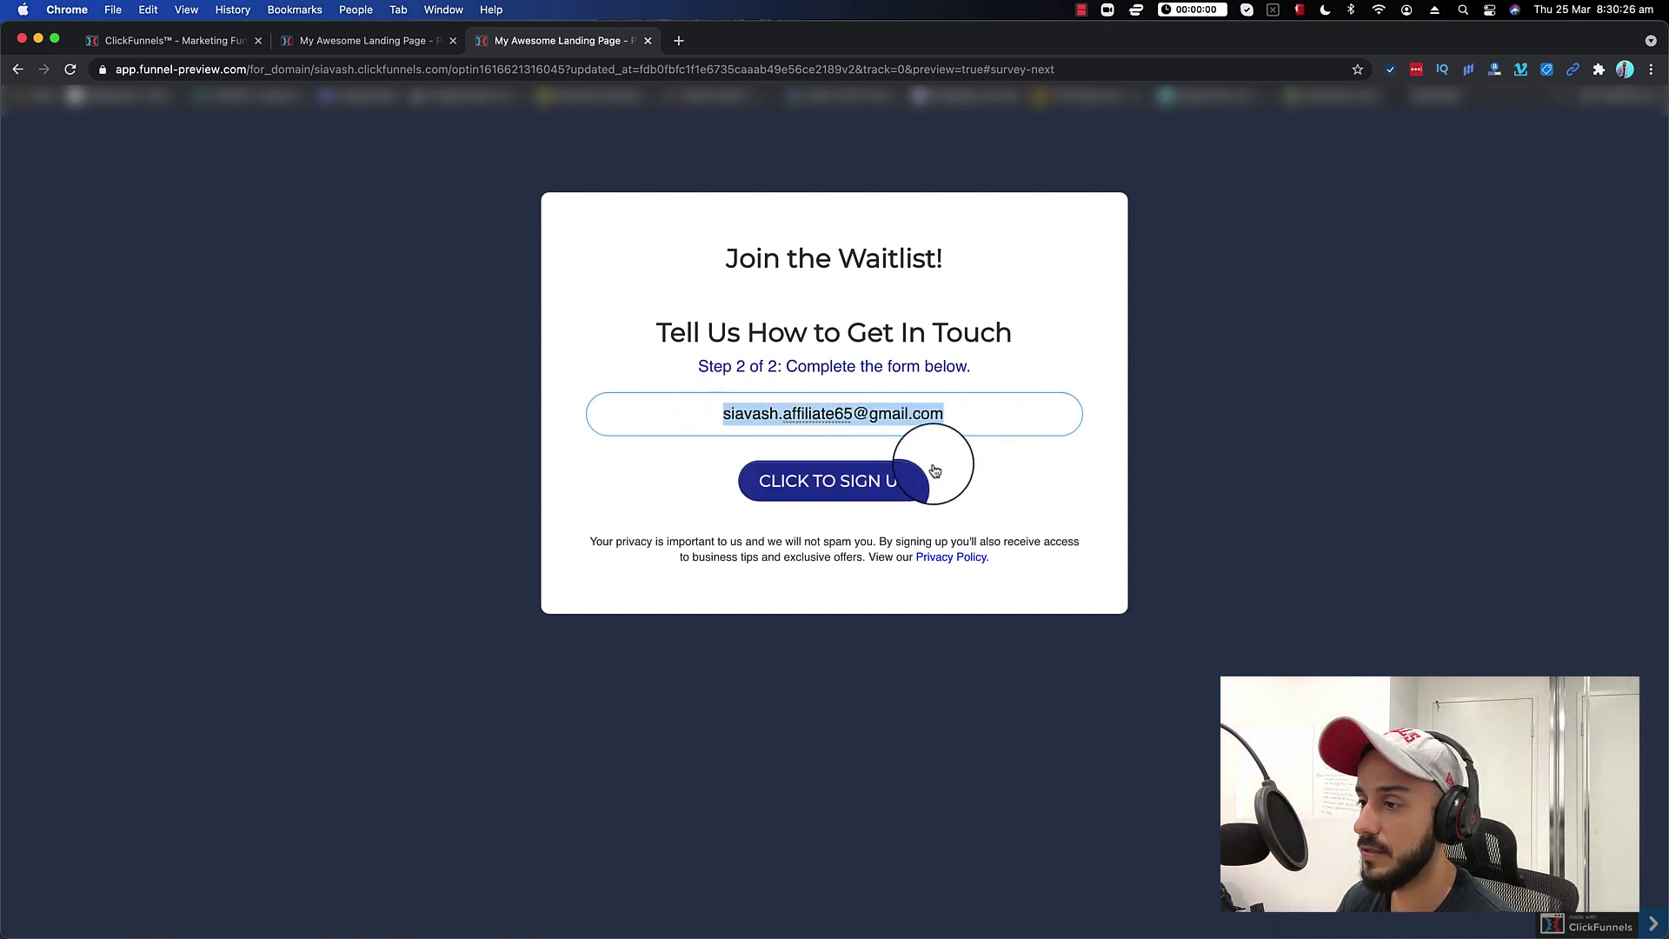
click(804, 483)
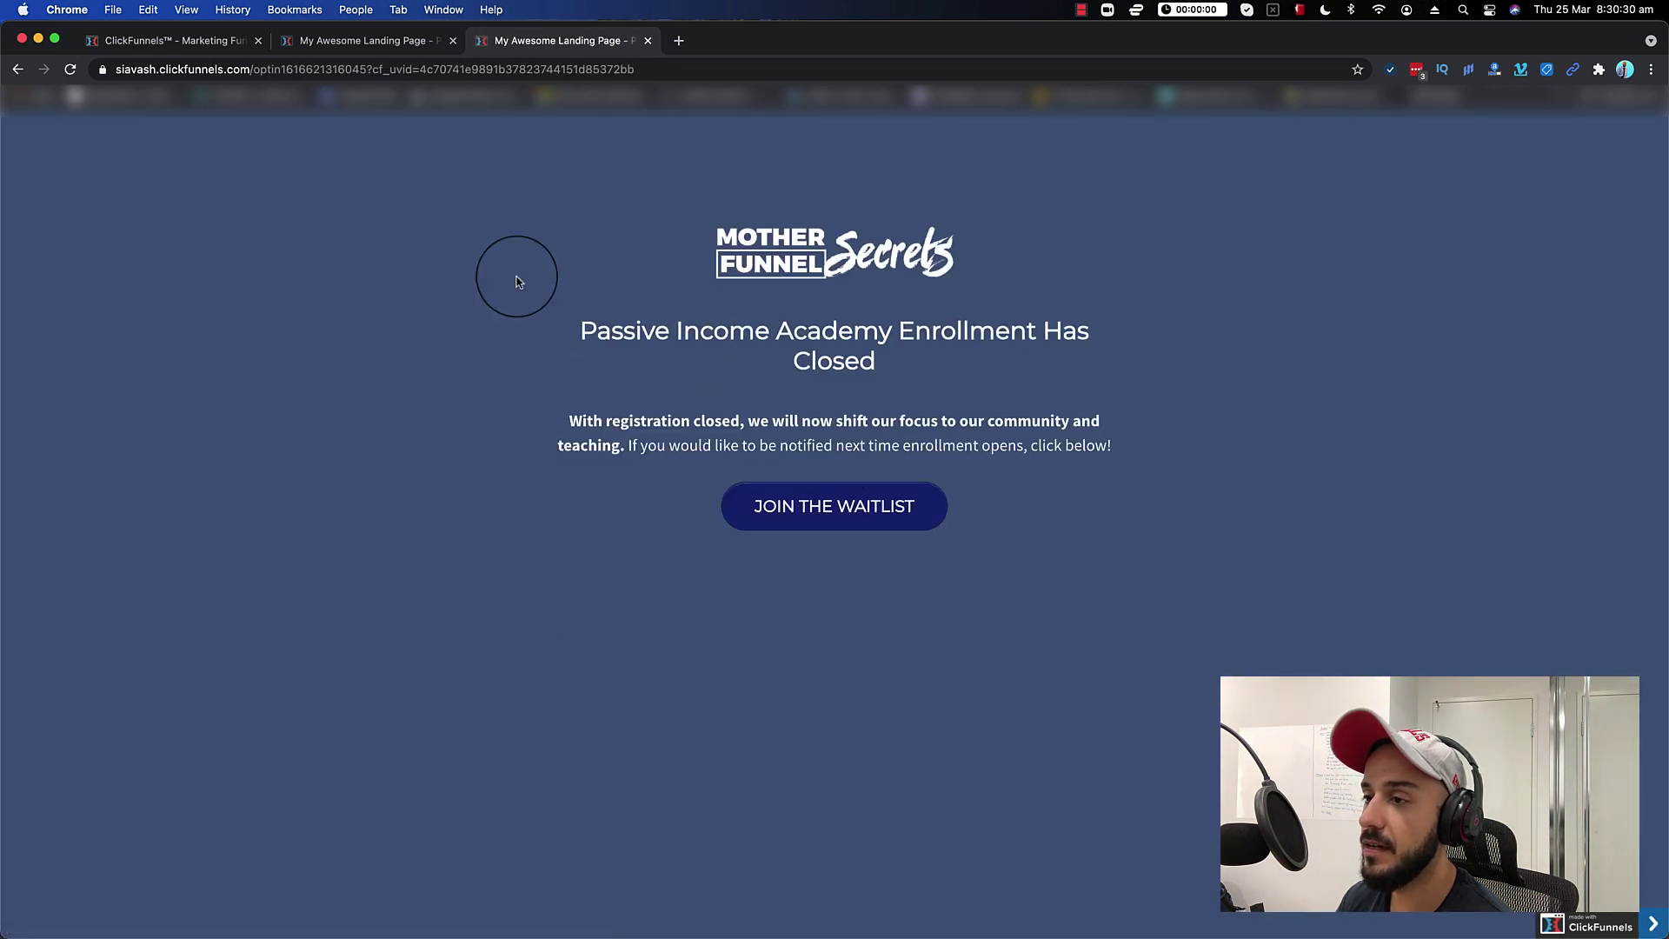
Open the AWeber site in a new tab and go to its Subscribers page
click(676, 42)
text(awe)
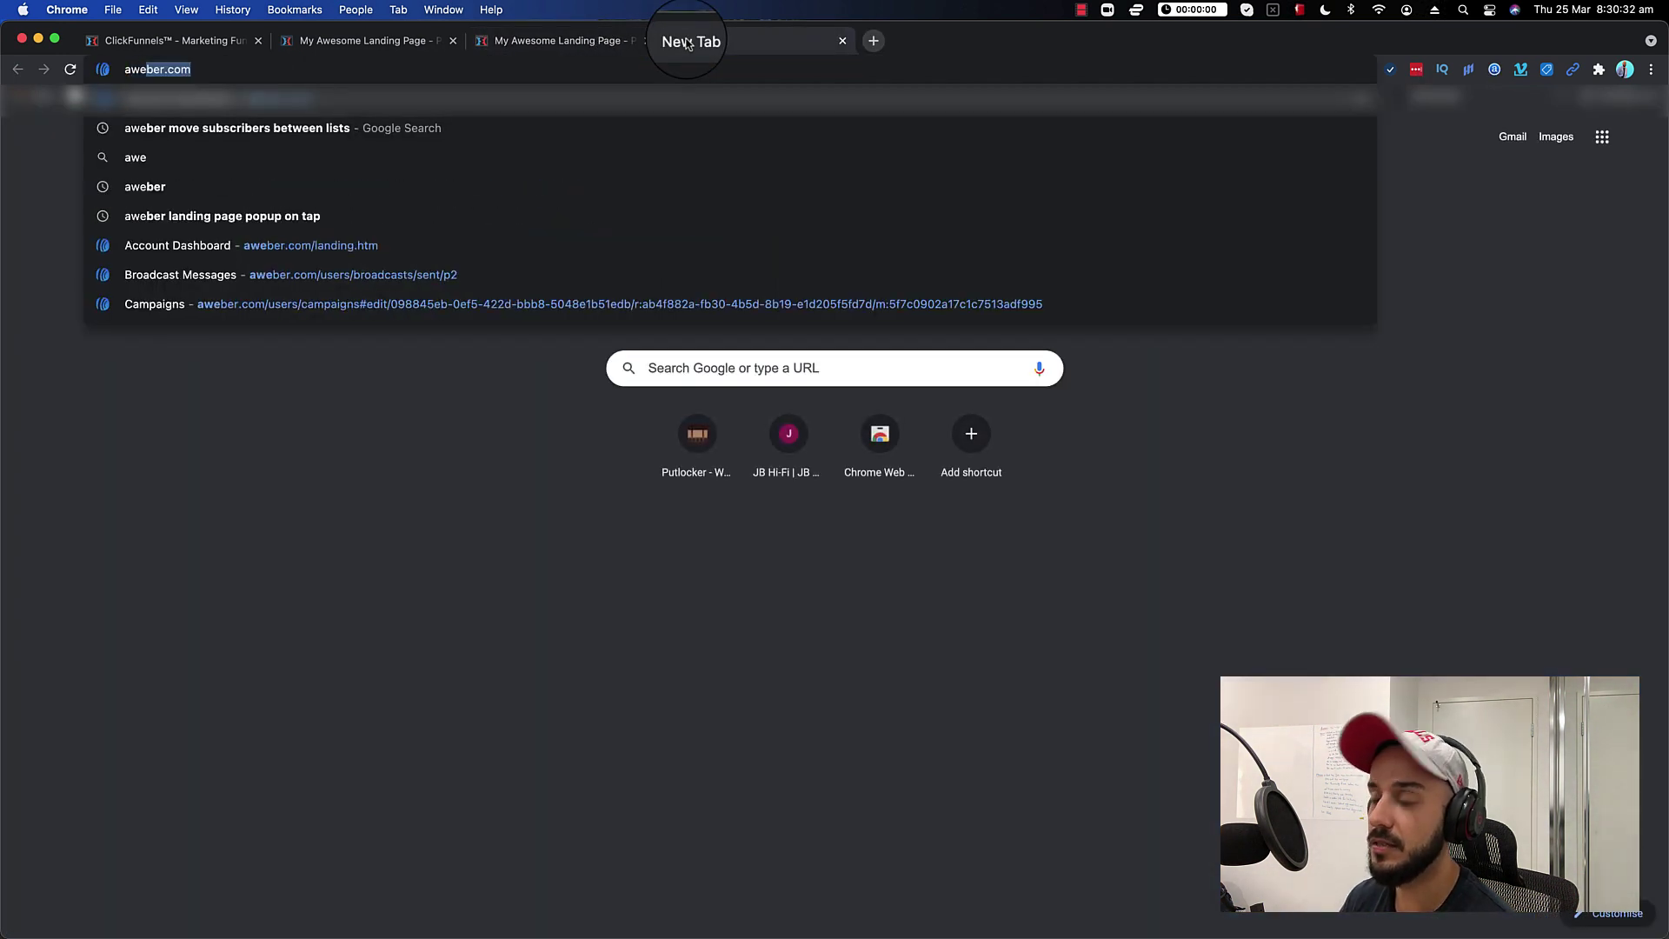
key(Return)
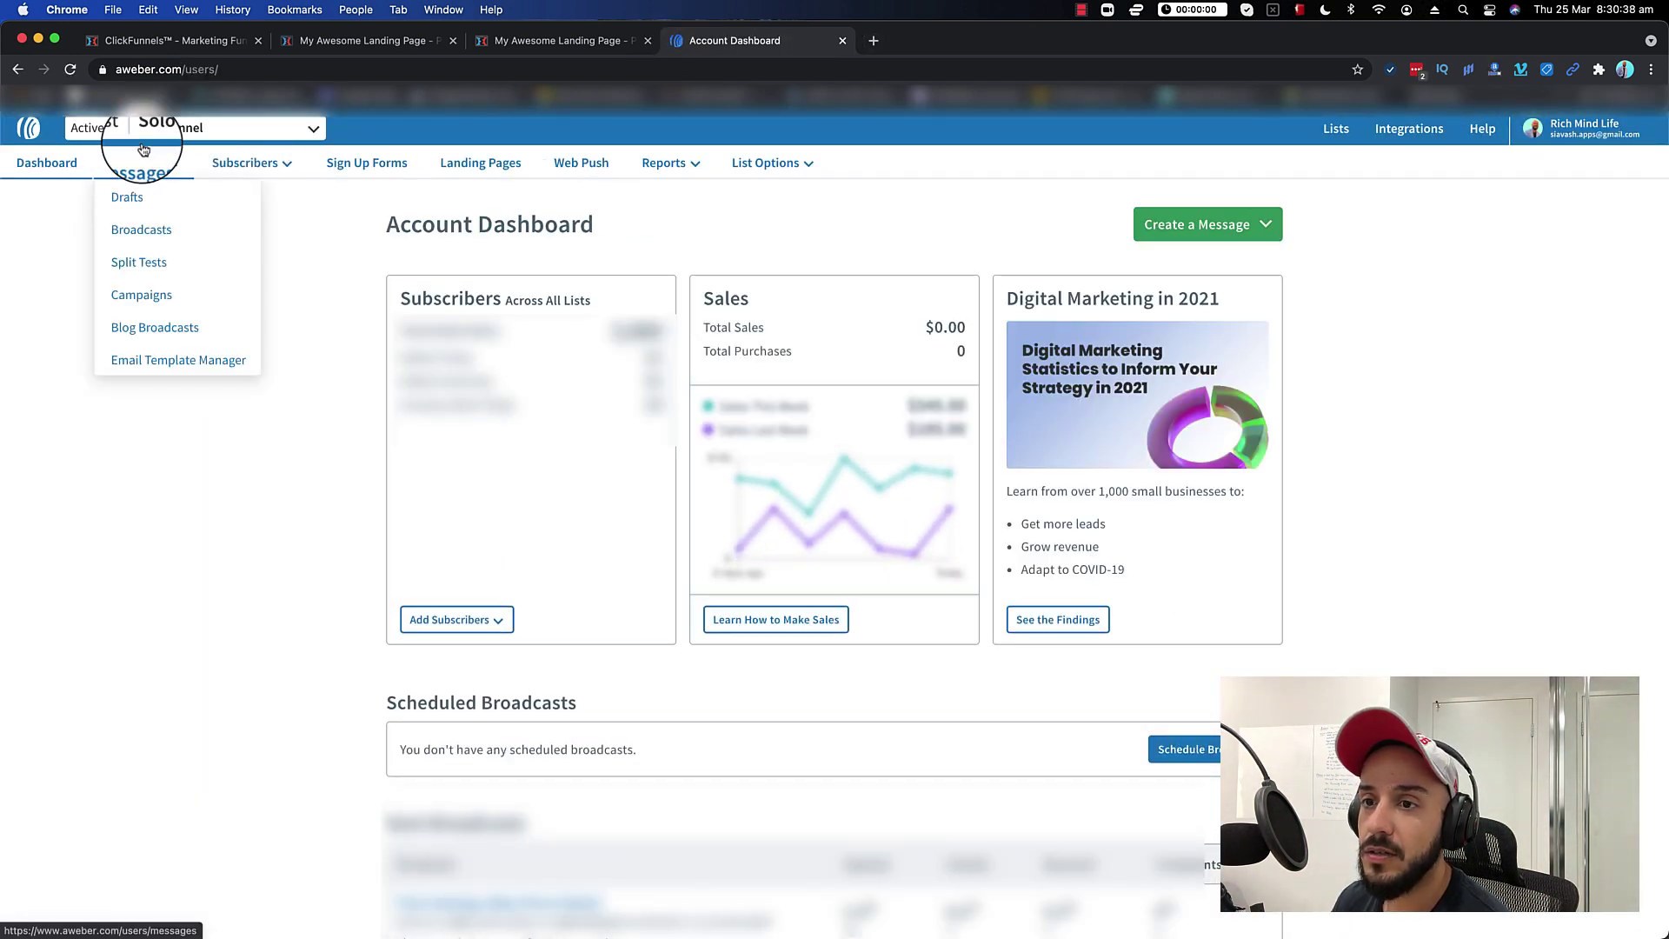
mouse_move(303, 194)
mouse_move(156, 173)
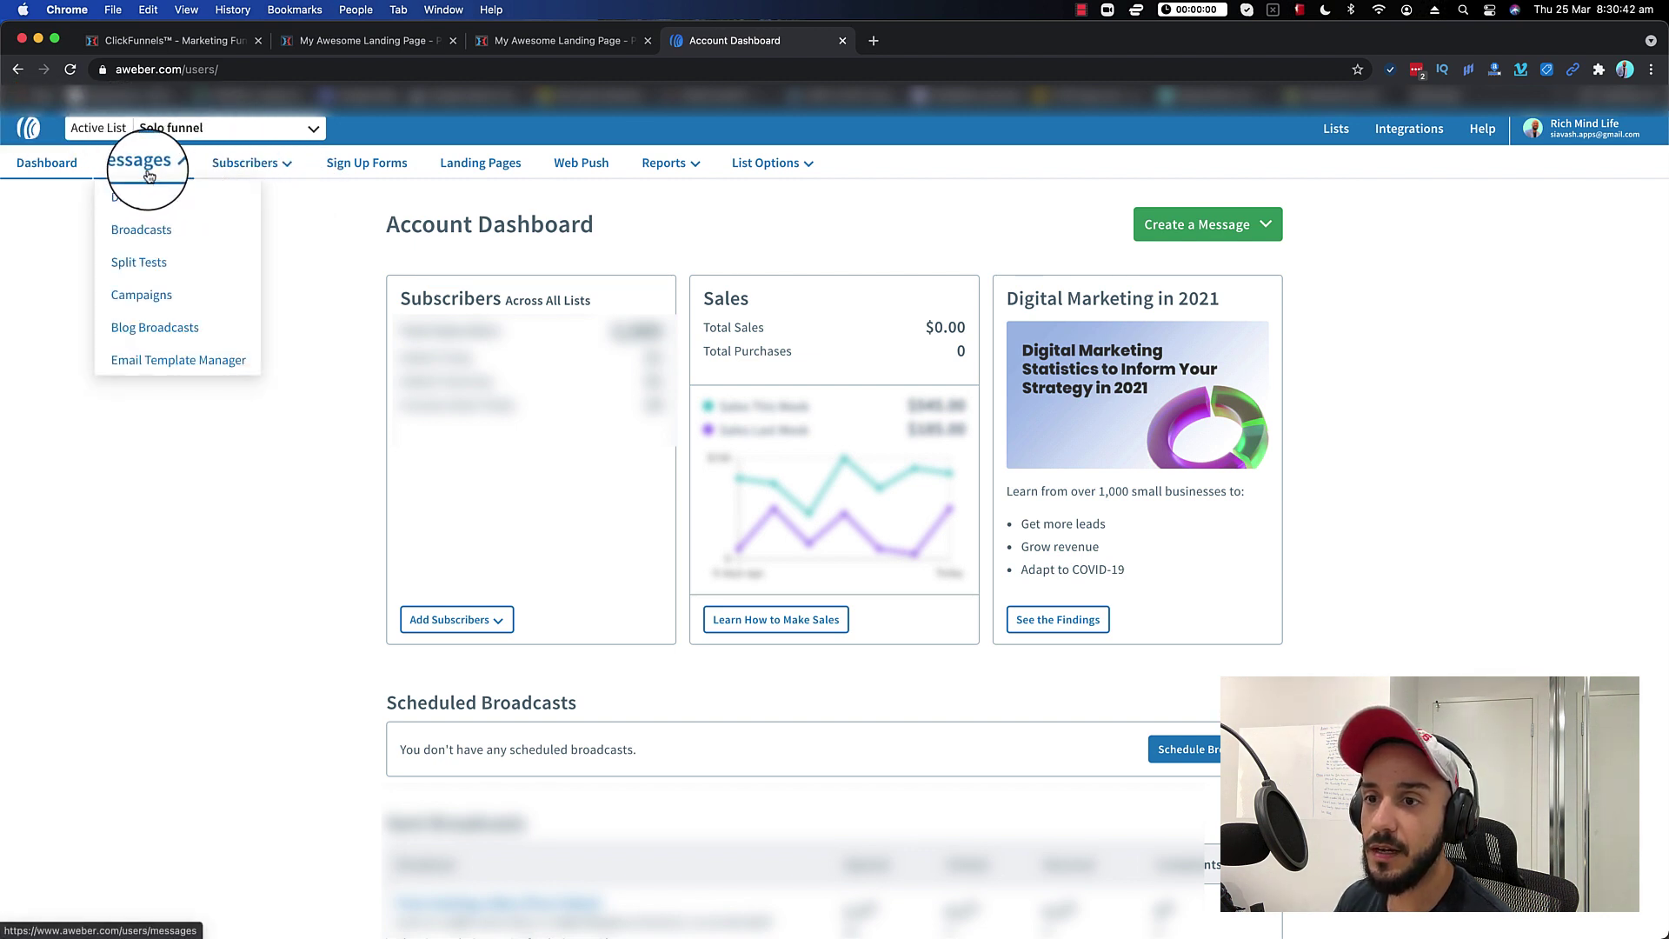
click(244, 200)
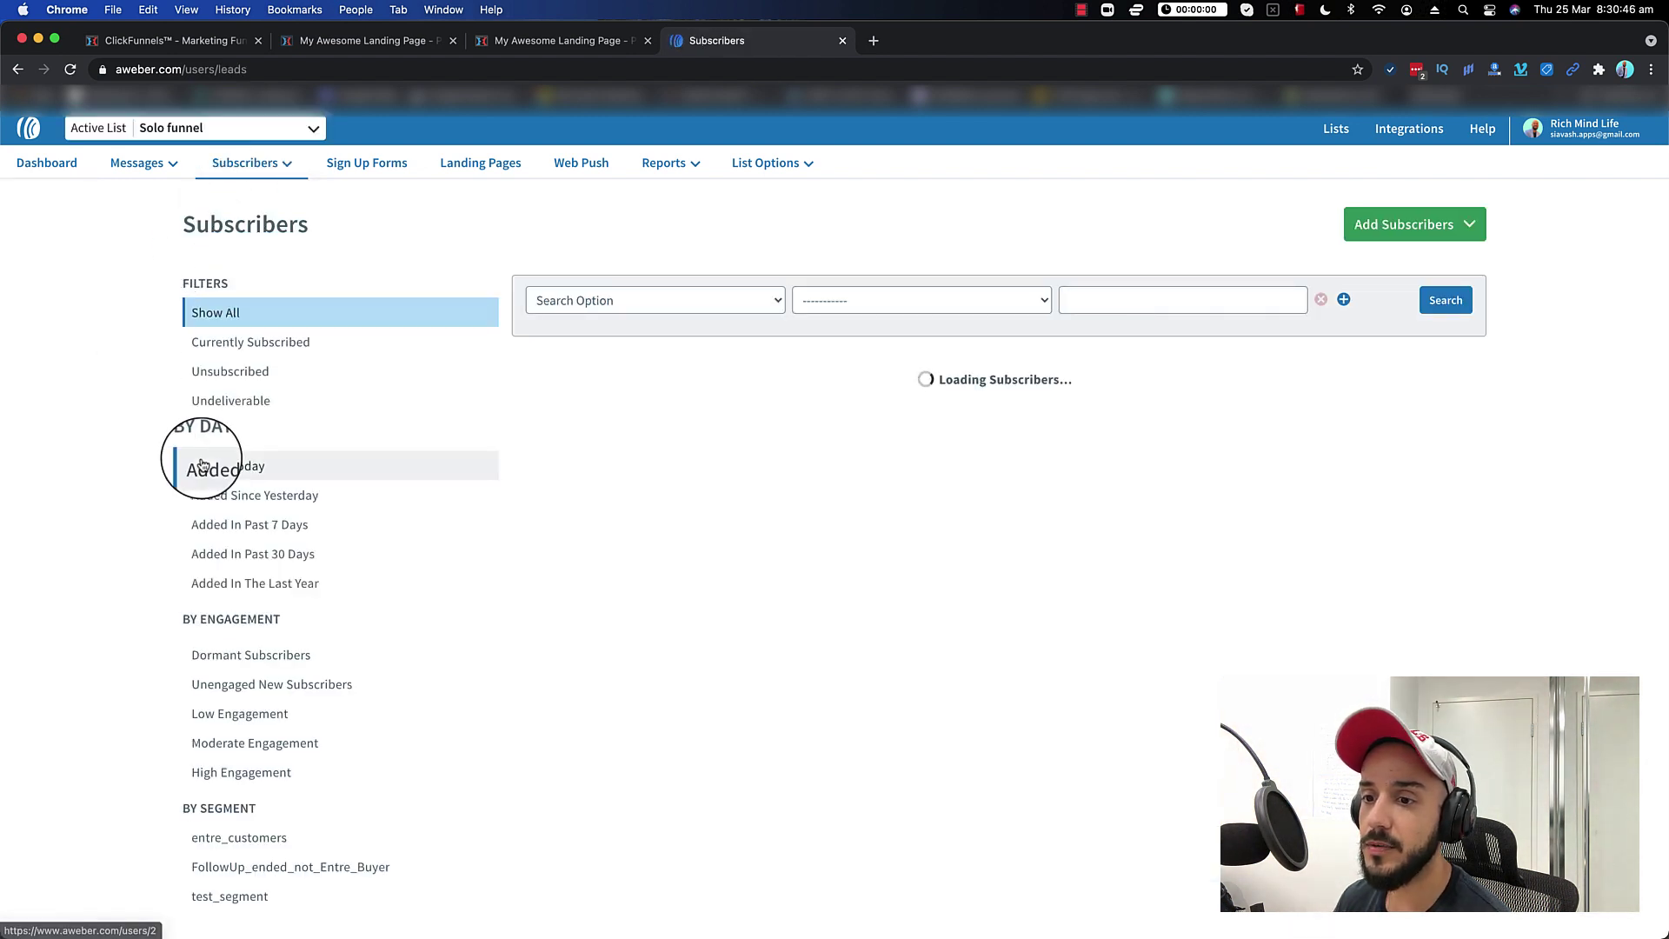
Filter to subscribers added today and expand the test signup to confirm the motherfunnelsecrets tag
click(223, 467)
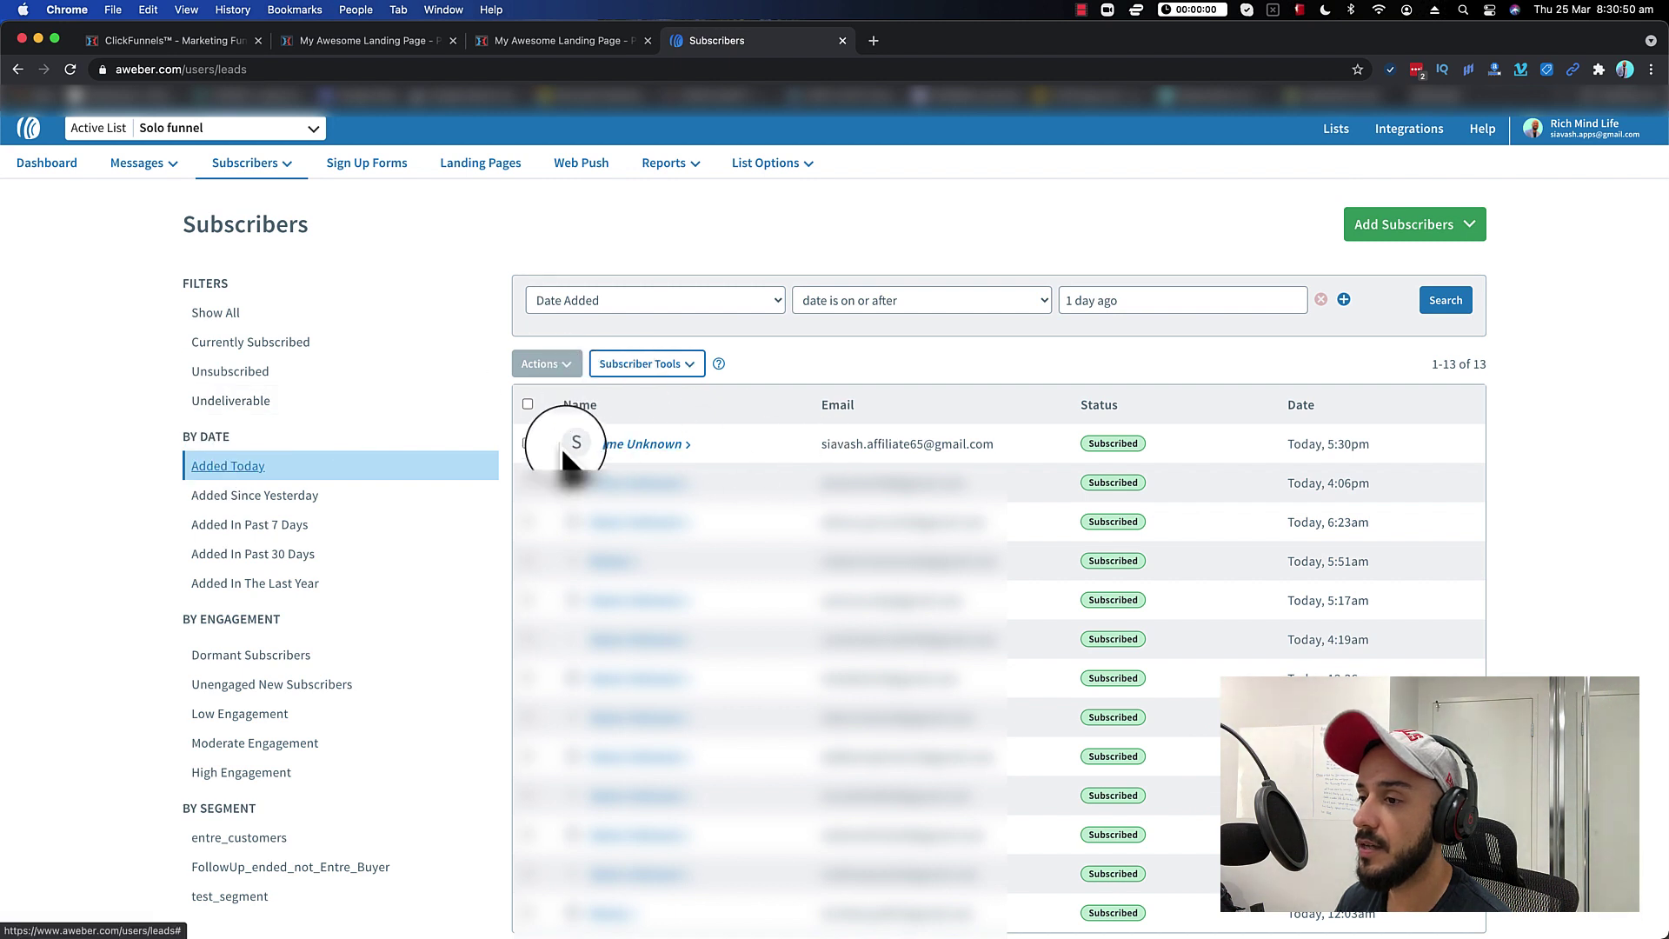
drag(818, 444, 998, 440)
click(849, 452)
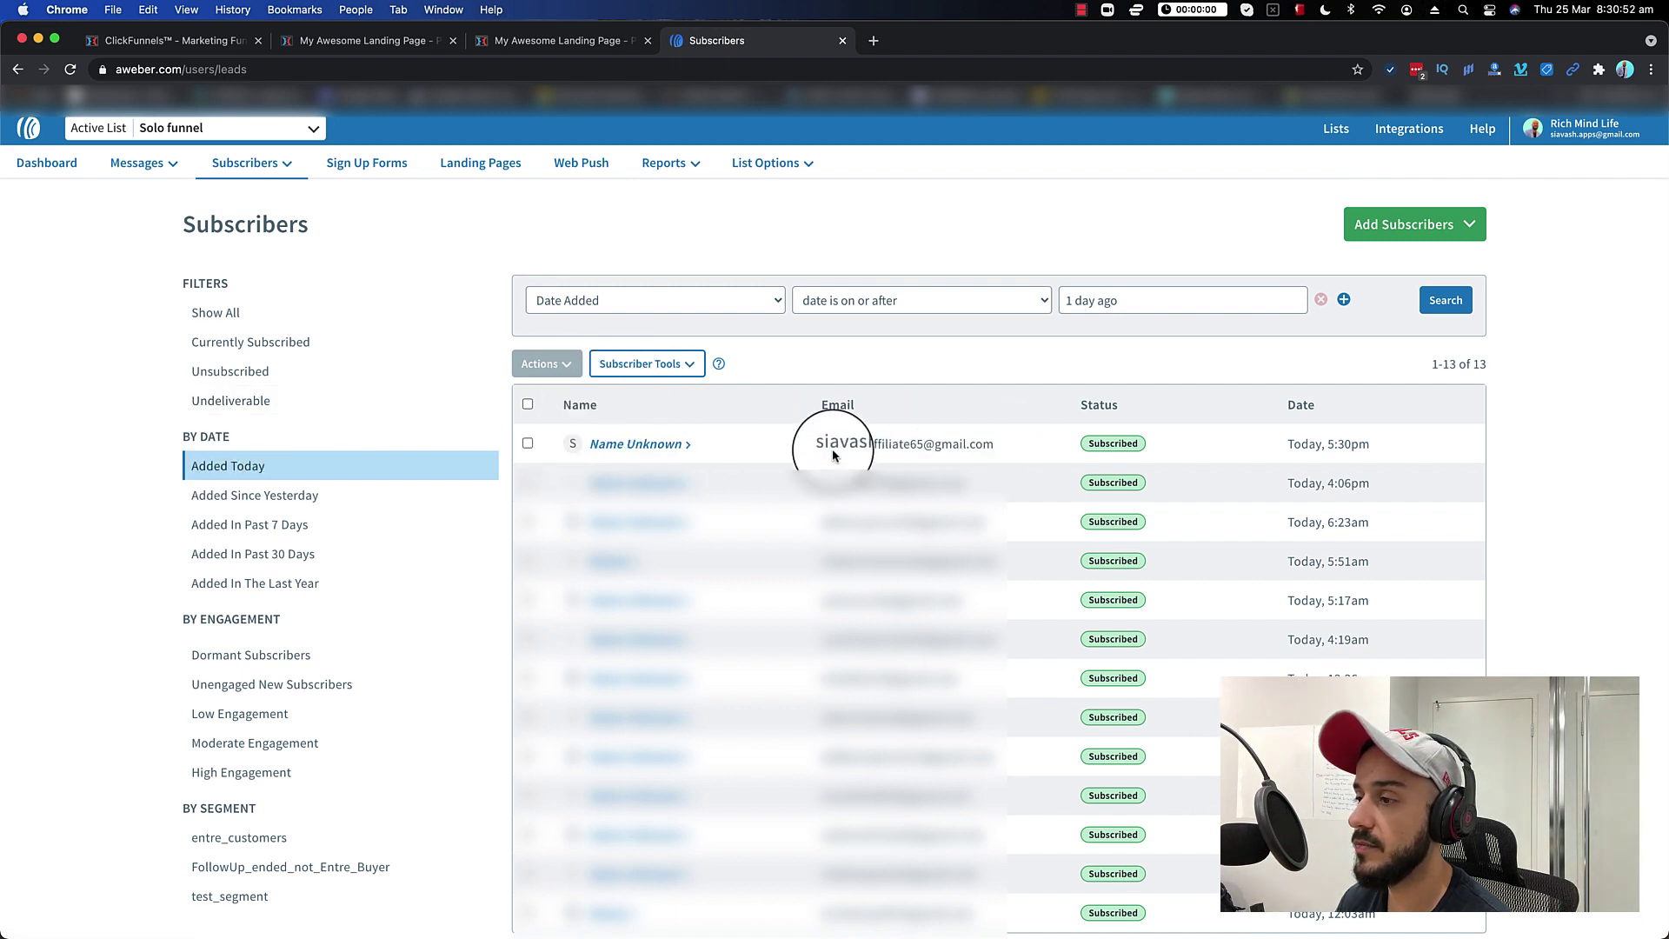
triple_click(849, 452)
click(688, 449)
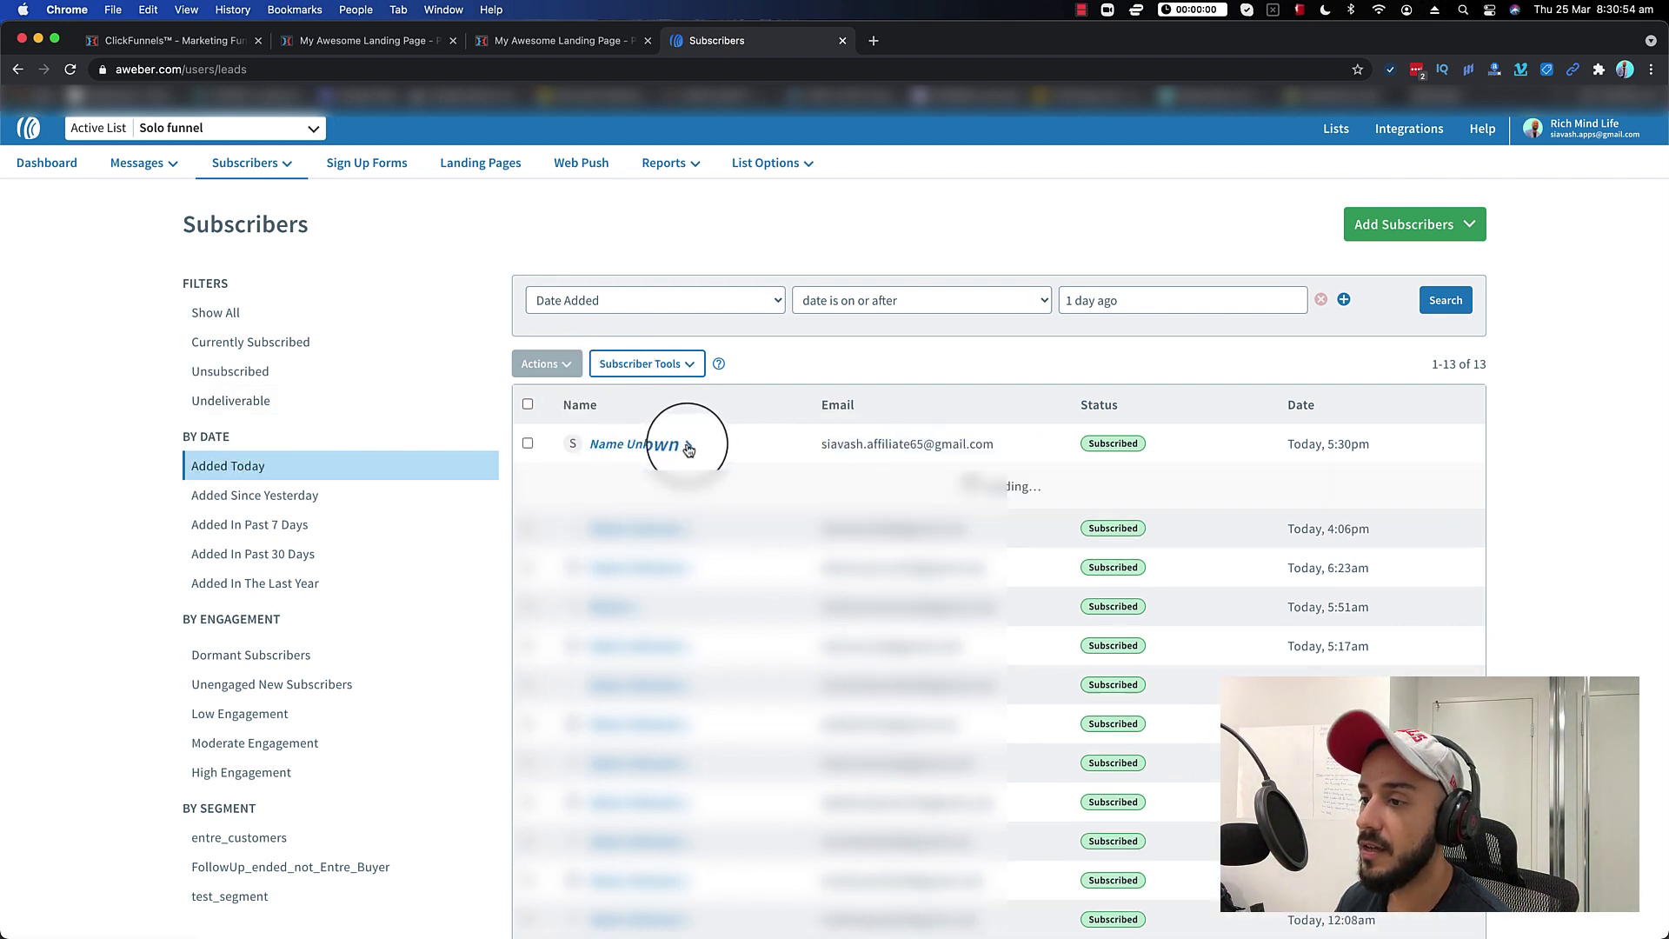
scroll(644, 708, down, 1)
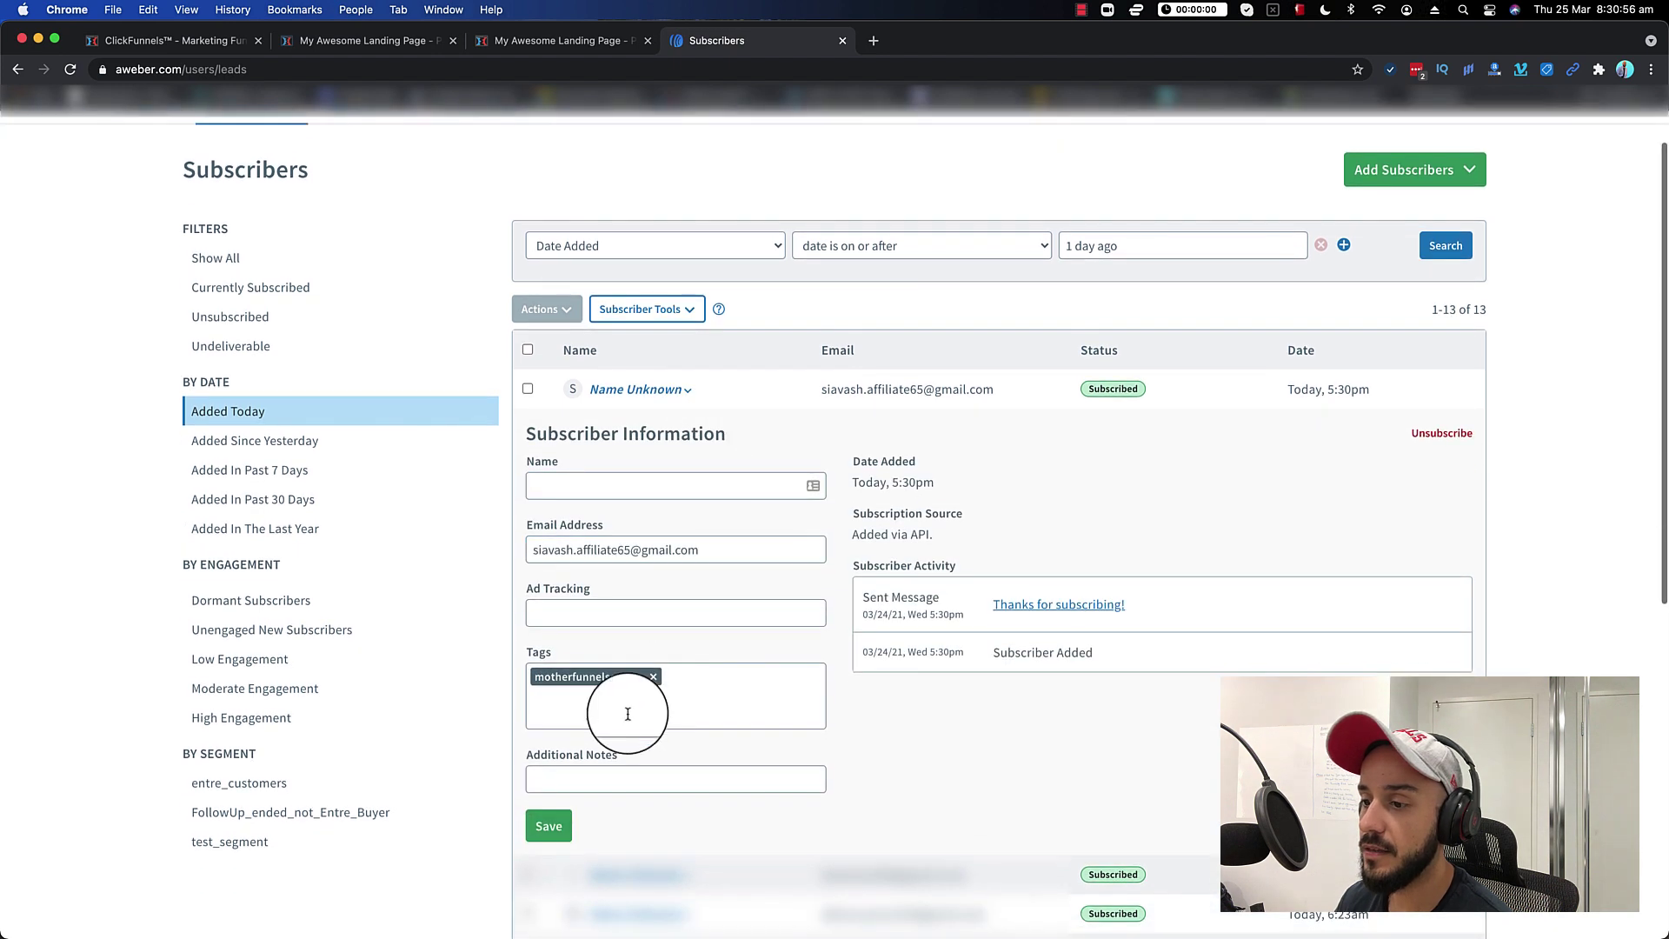